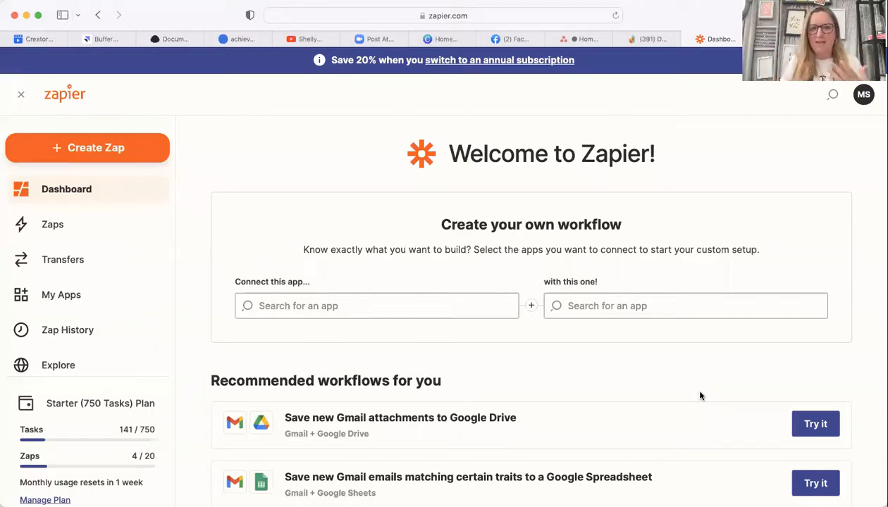
- Create a new Zap with Stripe as the trigger app and New Payment as the trigger event
{"action": "left_click", "coordinate": [144, 152]}
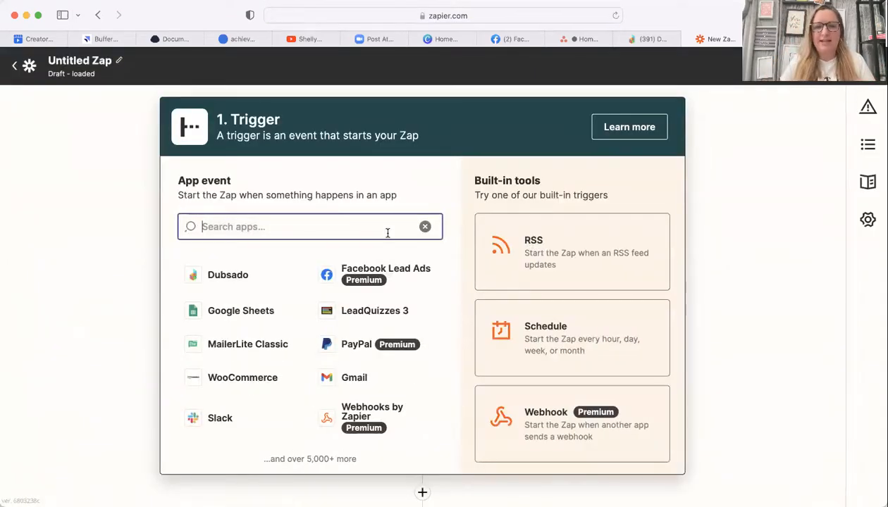
{"action": "type", "text": "stripe"}
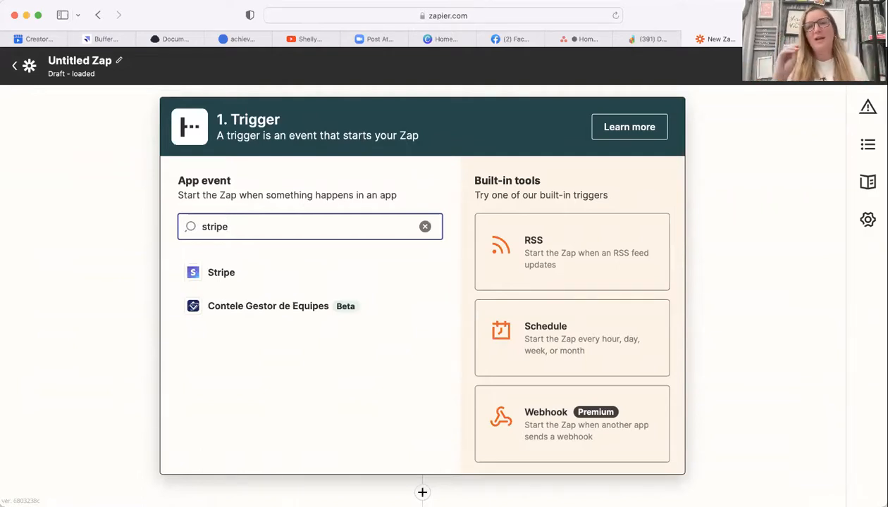
{"action": "left_click", "coordinate": [290, 272]}
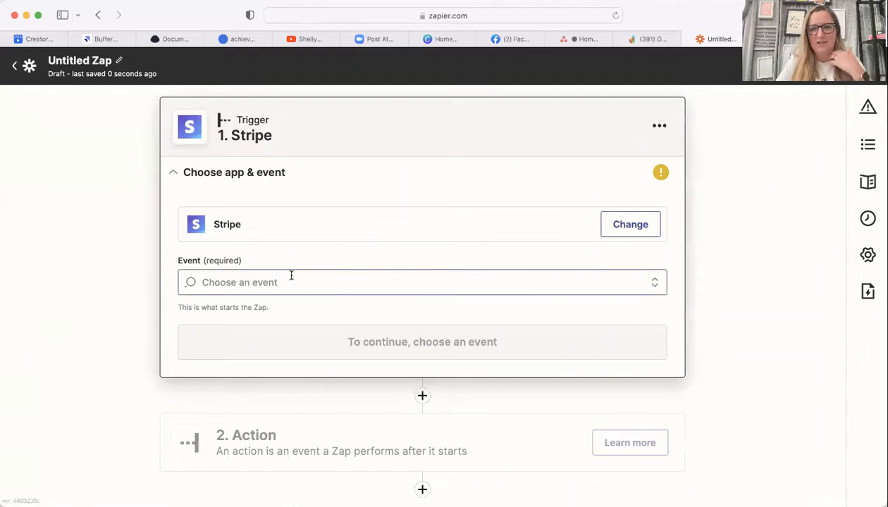
{"action": "left_click", "coordinate": [290, 281]}
{"action": "scroll", "coordinate": [354, 377], "scroll_direction": "down", "scroll_amount": 1}
{"action": "scroll", "coordinate": [354, 377], "scroll_direction": "down", "scroll_amount": 2}
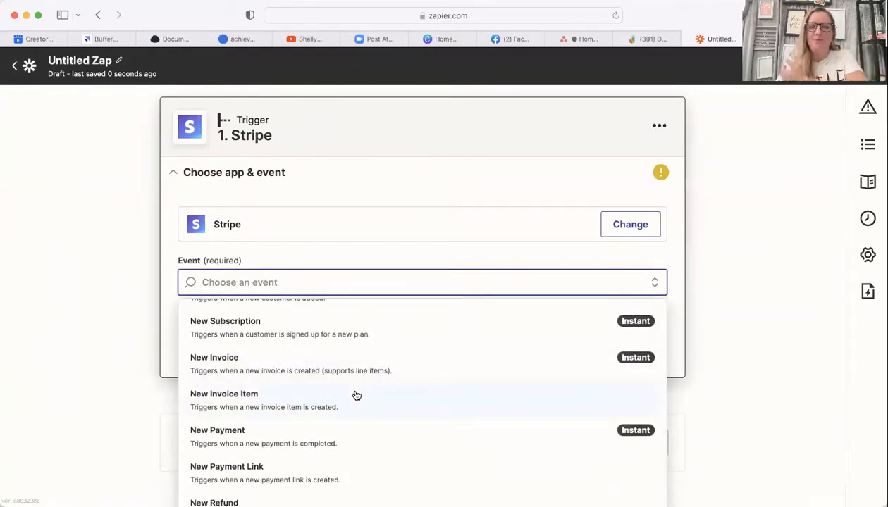
{"action": "left_click", "coordinate": [356, 441]}
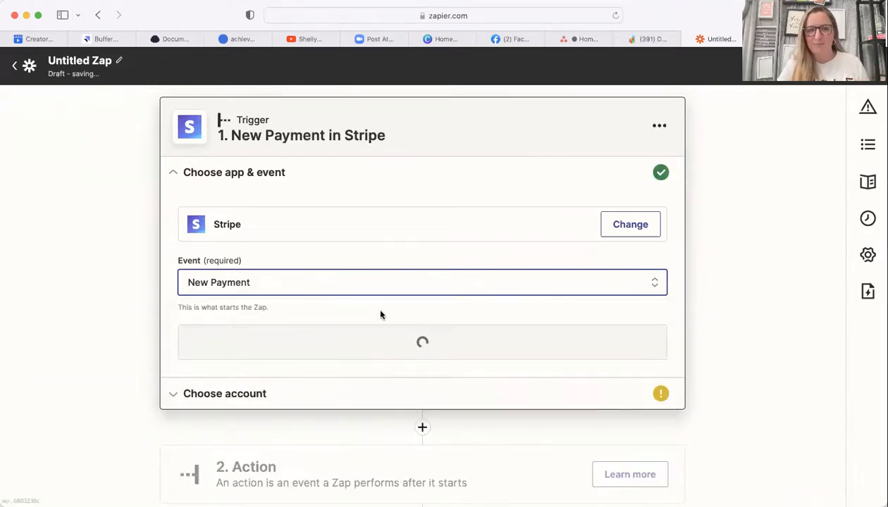
{"action": "left_click", "coordinate": [422, 287]}
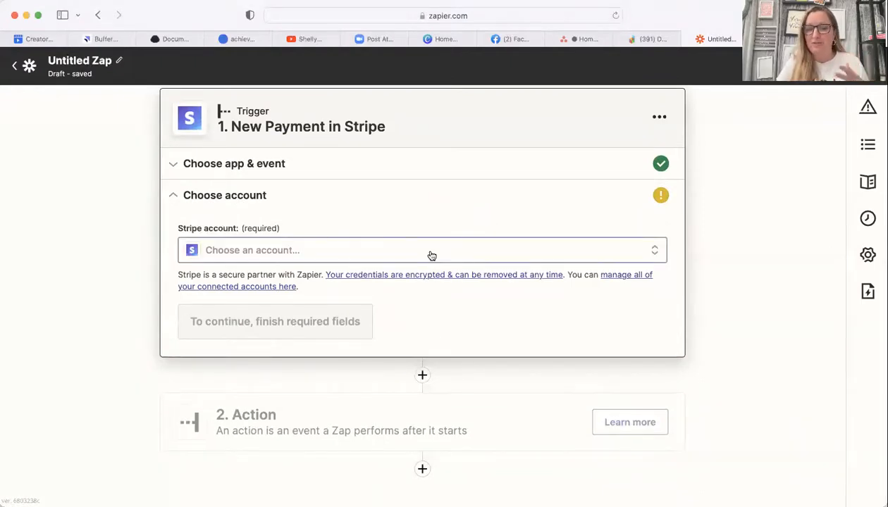
- Choose the connected Stripe account without the #2 suffix for the trigger and continue to the trigger test
{"action": "left_click", "coordinate": [431, 255]}
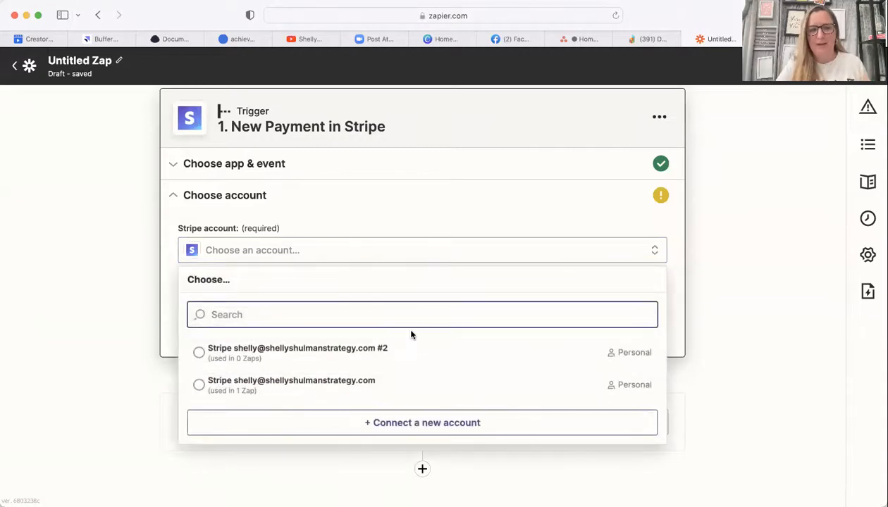
{"action": "left_click", "coordinate": [382, 384]}
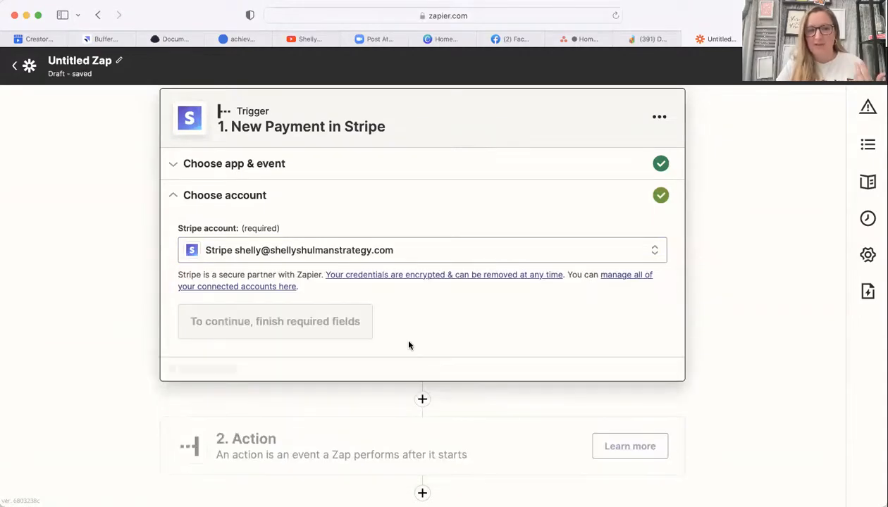
{"action": "left_click", "coordinate": [224, 322]}
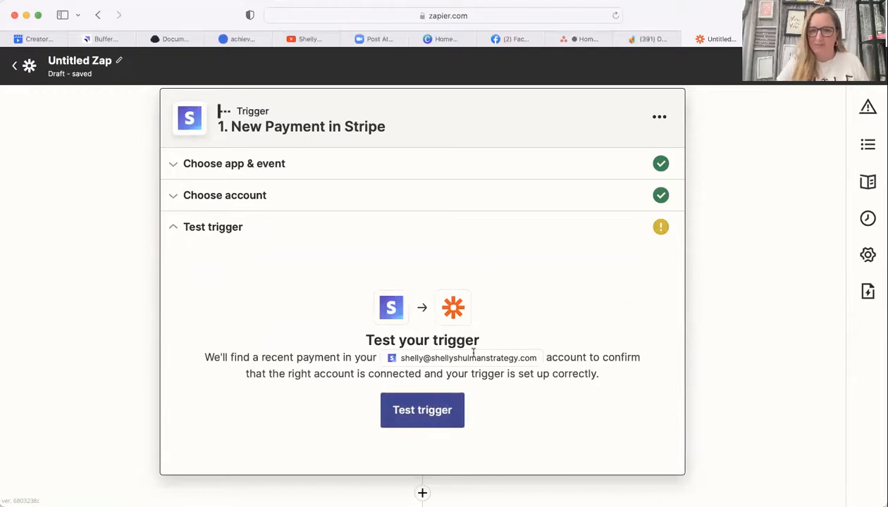
- Test the Stripe trigger until a payment is found, review its data and continue to the action step
{"action": "left_click", "coordinate": [446, 411]}
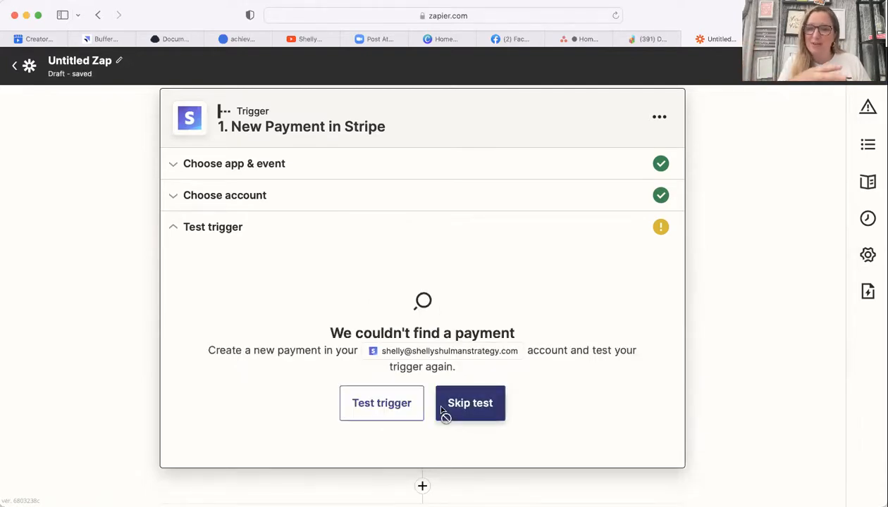
{"action": "left_click", "coordinate": [416, 408]}
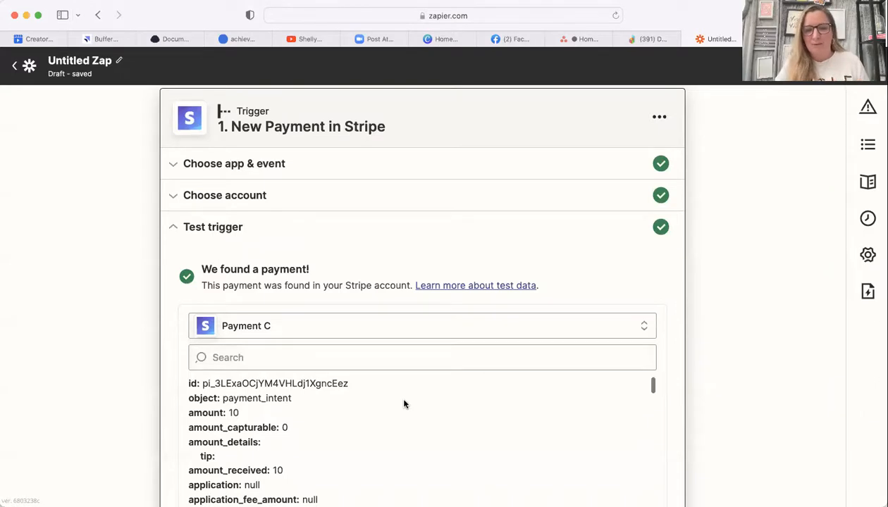
{"action": "scroll", "coordinate": [404, 404], "scroll_direction": "down", "scroll_amount": 10}
{"action": "scroll", "coordinate": [453, 269], "scroll_direction": "down", "scroll_amount": 2}
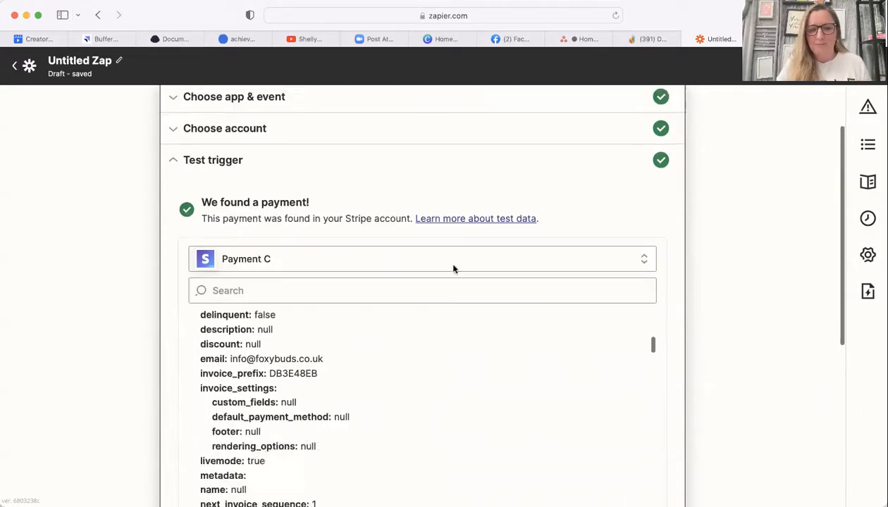
{"action": "scroll", "coordinate": [453, 269], "scroll_direction": "down", "scroll_amount": 5}
{"action": "scroll", "coordinate": [459, 190], "scroll_direction": "down", "scroll_amount": 2}
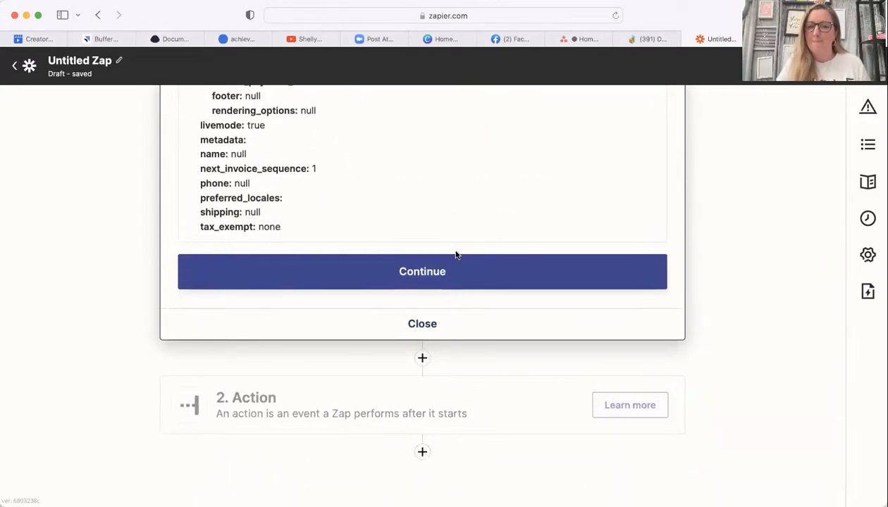
{"action": "left_click", "coordinate": [451, 273]}
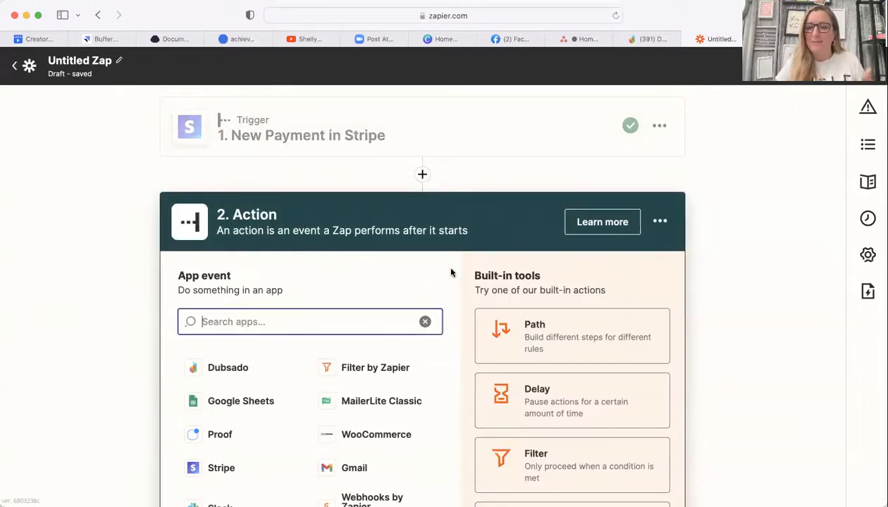
{"action": "left_click", "coordinate": [586, 478]}
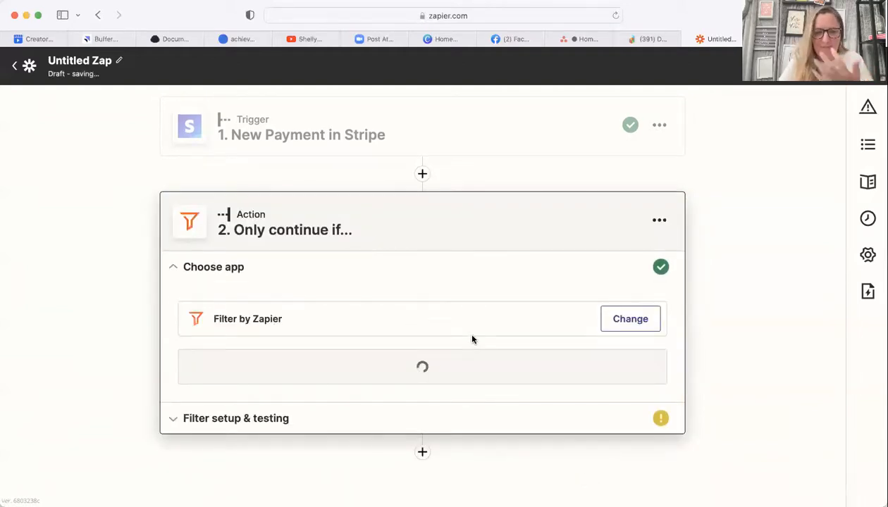
{"action": "left_click", "coordinate": [304, 365]}
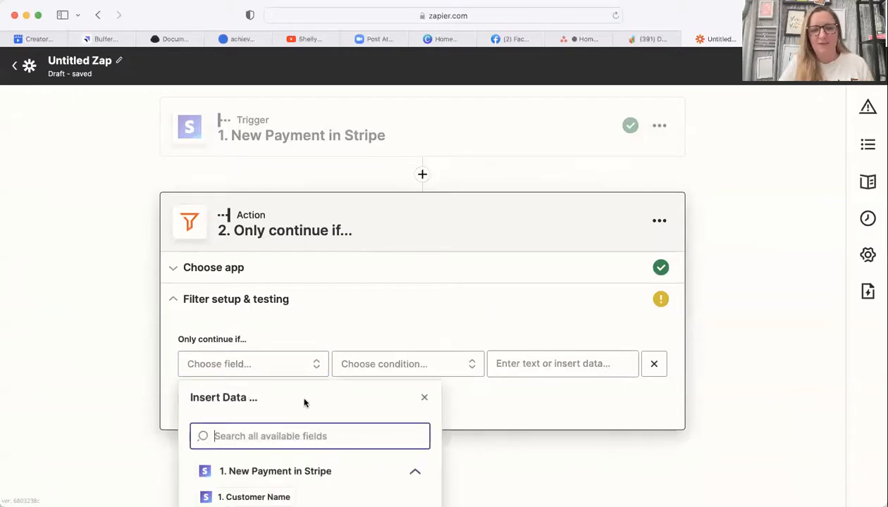
{"action": "scroll", "coordinate": [303, 426], "scroll_direction": "down", "scroll_amount": 2}
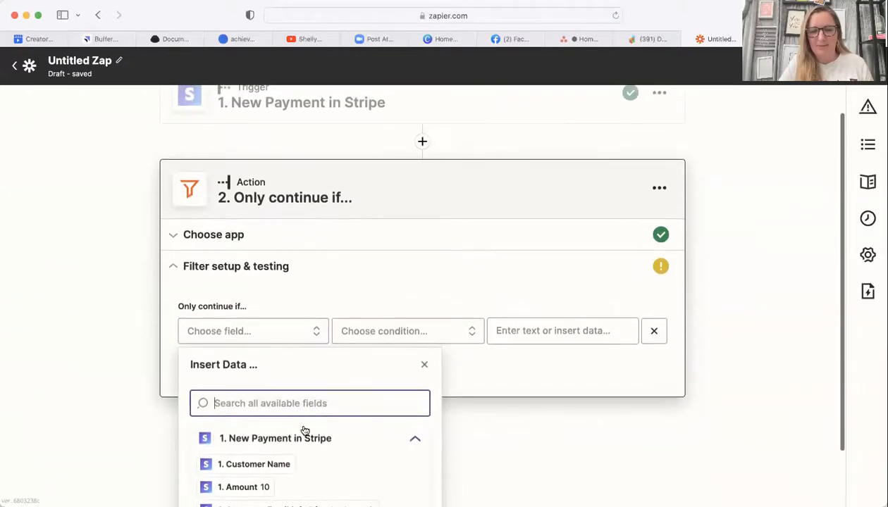
{"action": "left_click", "coordinate": [246, 495]}
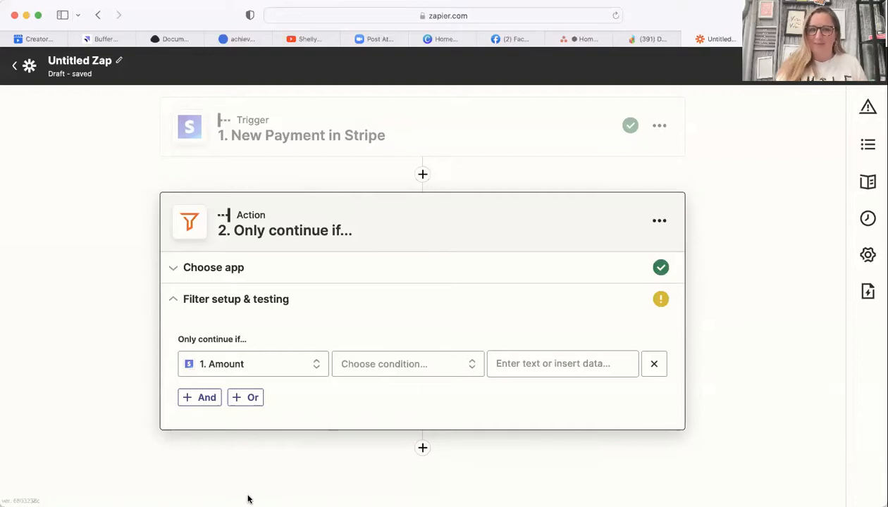
{"action": "left_click", "coordinate": [659, 222]}
{"action": "left_click", "coordinate": [605, 280]}
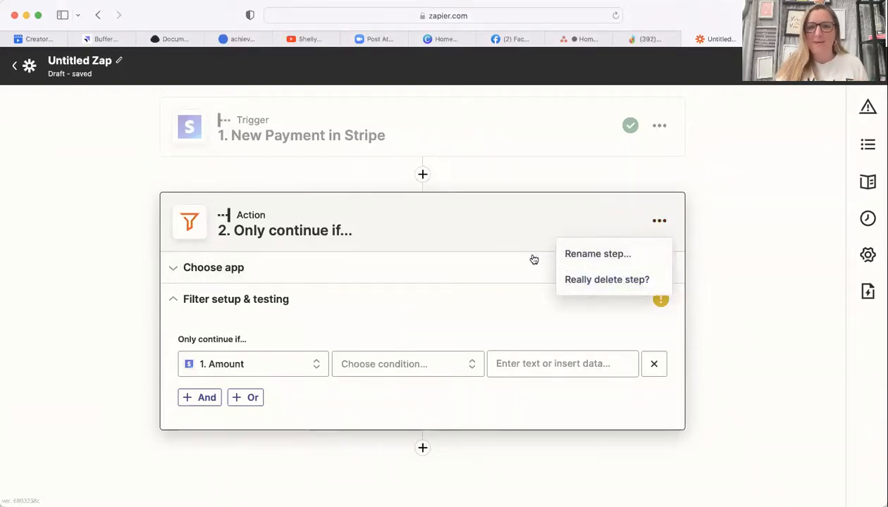
{"action": "left_click", "coordinate": [627, 282]}
- Add a MailerLite action after the Stripe trigger with the event Create or Update Subscriber
{"action": "left_click", "coordinate": [422, 176]}
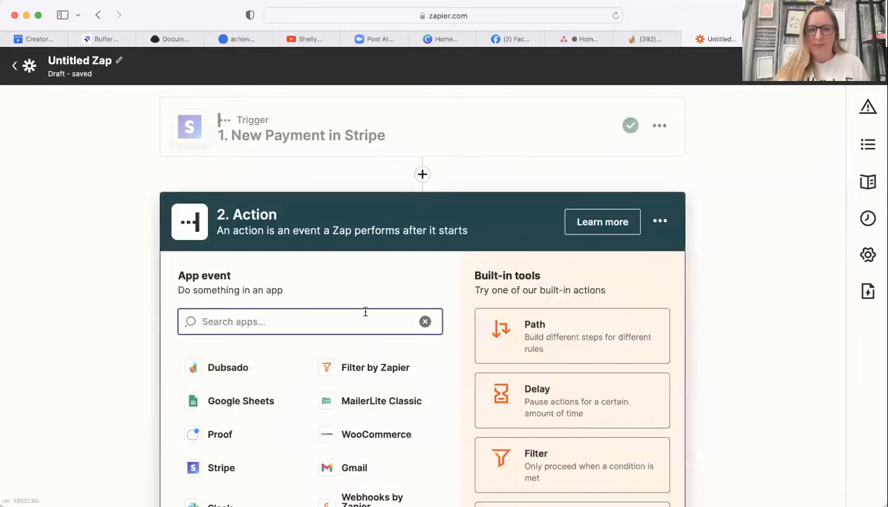
{"action": "type", "text": "mailer"}
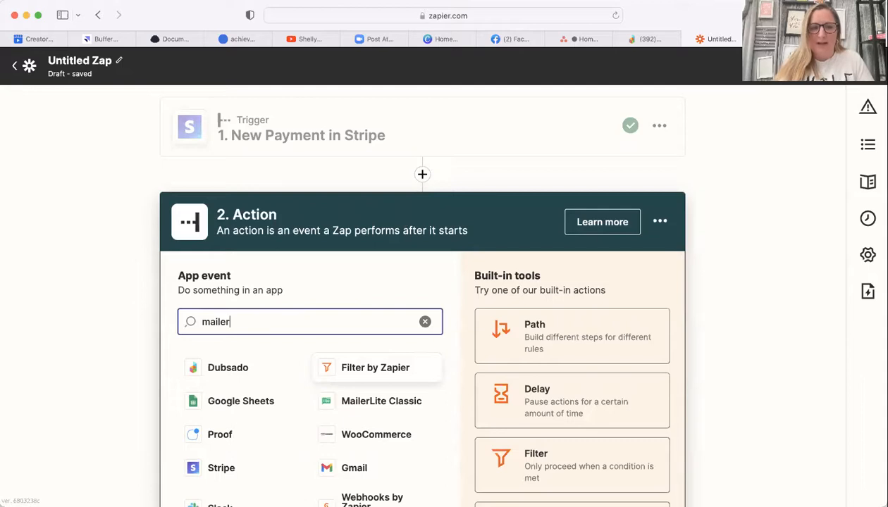
{"action": "left_click", "coordinate": [292, 408]}
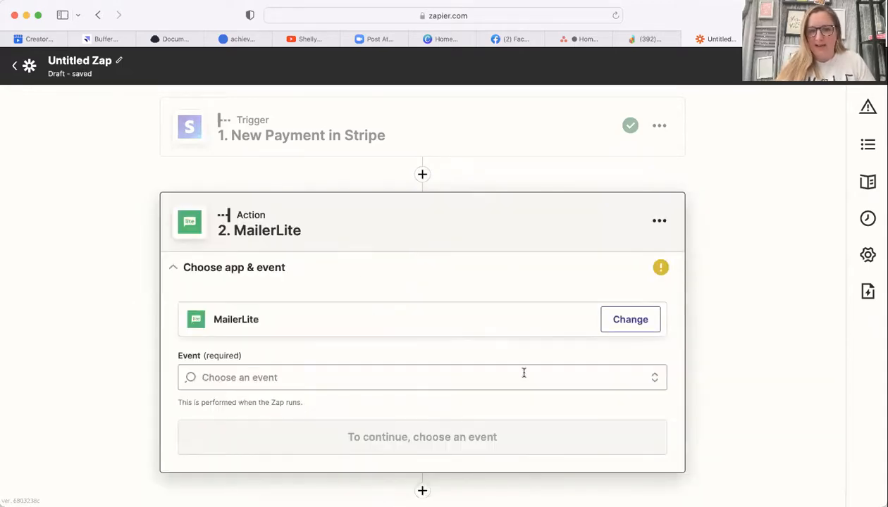
{"action": "left_click", "coordinate": [524, 373]}
{"action": "scroll", "coordinate": [429, 394], "scroll_direction": "down", "scroll_amount": 1}
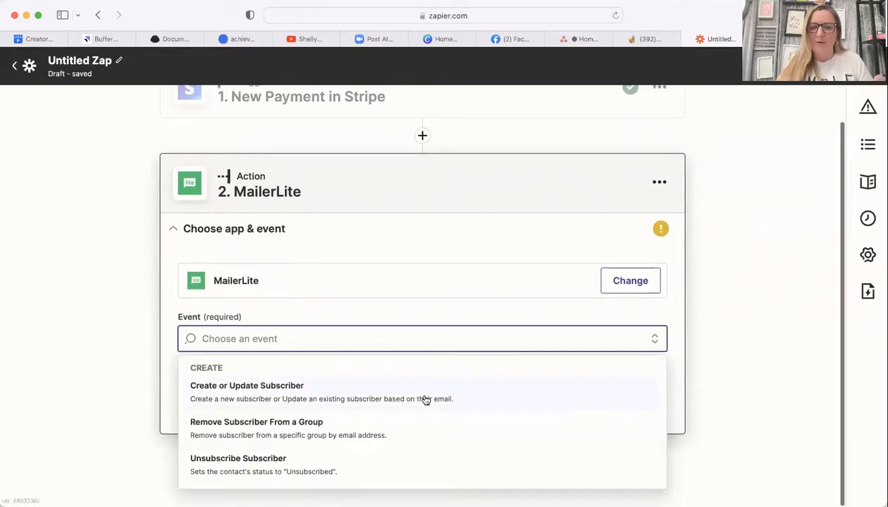
{"action": "left_click", "coordinate": [424, 398]}
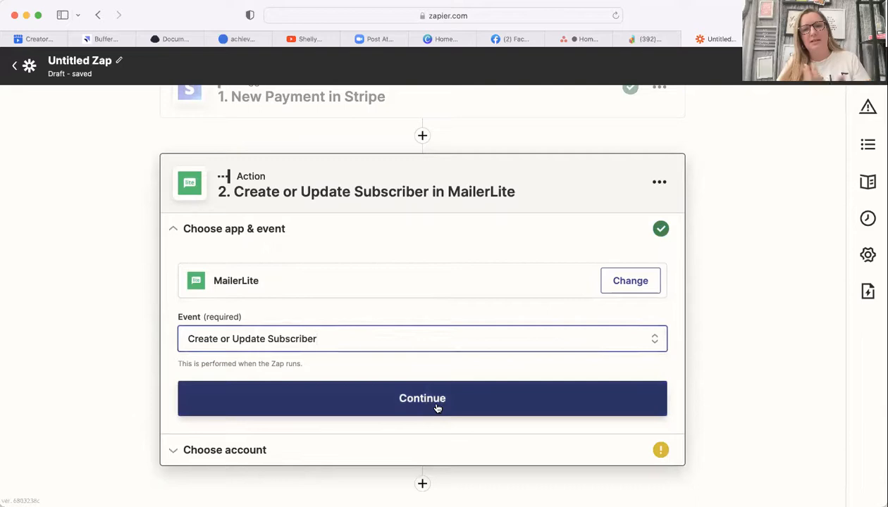
{"action": "left_click", "coordinate": [437, 408]}
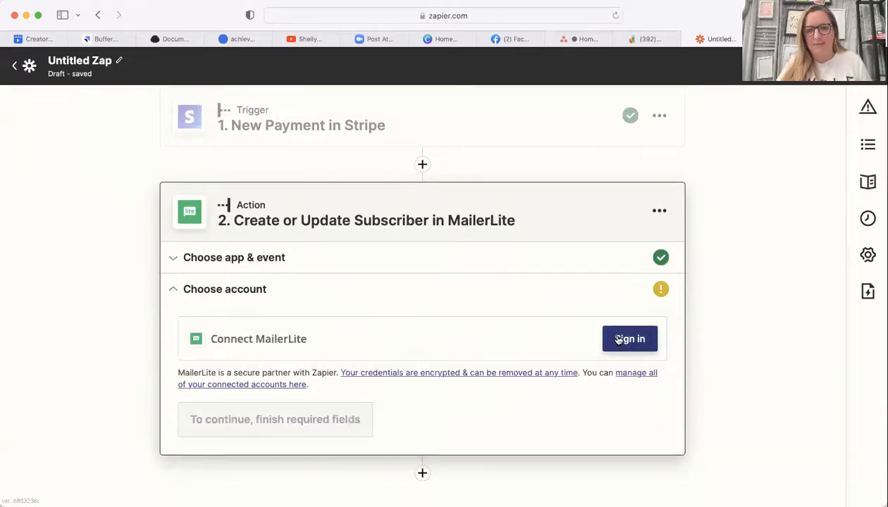
- Connect MailerLite to the action and choose the La Belle Cake Company account #3
{"action": "left_click", "coordinate": [618, 340]}
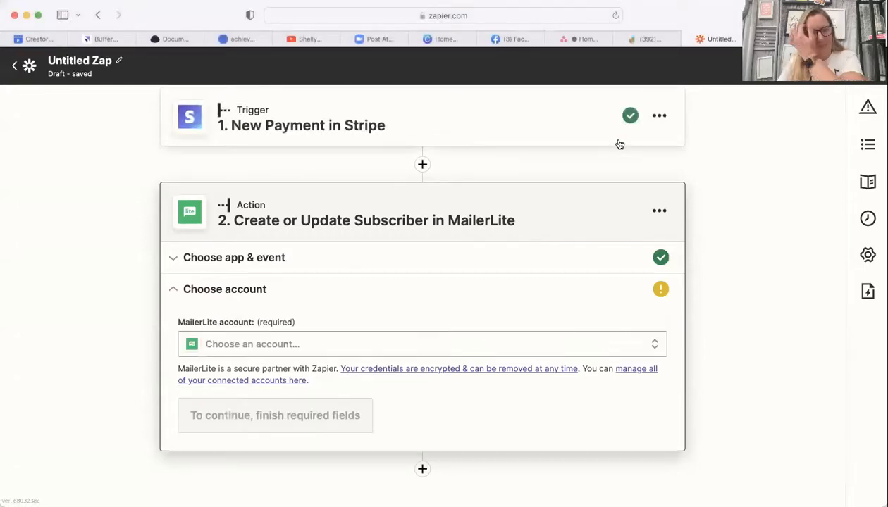
{"action": "left_click", "coordinate": [503, 341]}
{"action": "left_click", "coordinate": [499, 303]}
{"action": "scroll", "coordinate": [500, 303], "scroll_direction": "down", "scroll_amount": 2}
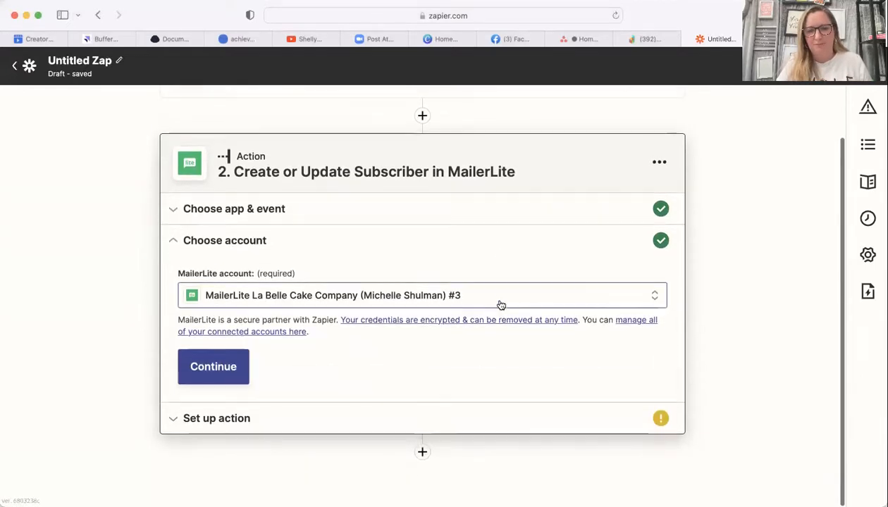
{"action": "left_click", "coordinate": [500, 304]}
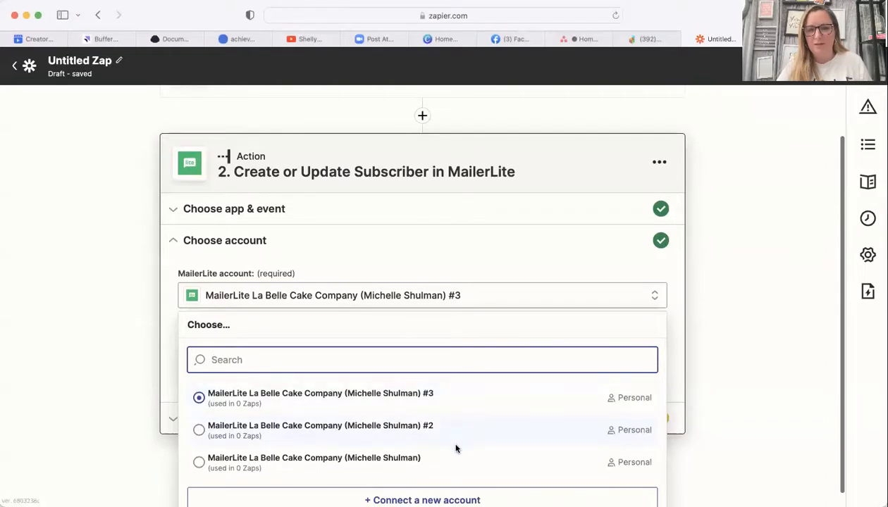
{"action": "left_click", "coordinate": [453, 389]}
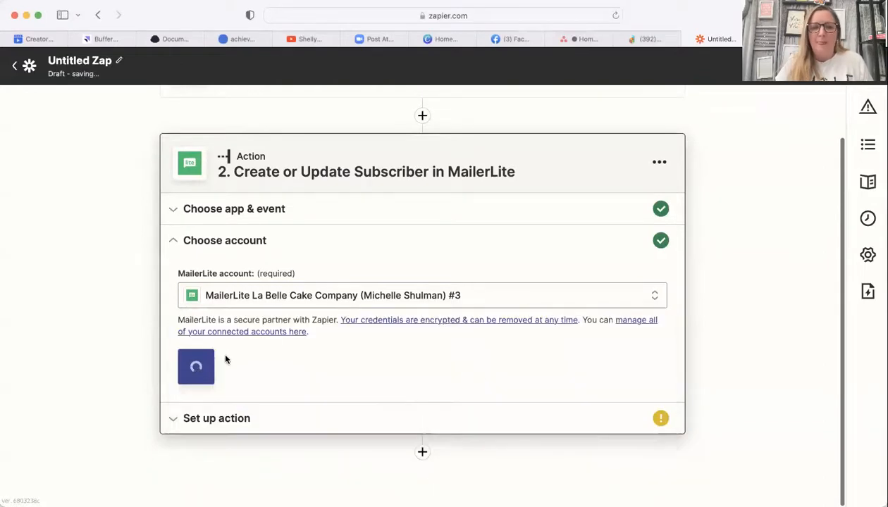
{"action": "left_click", "coordinate": [198, 370]}
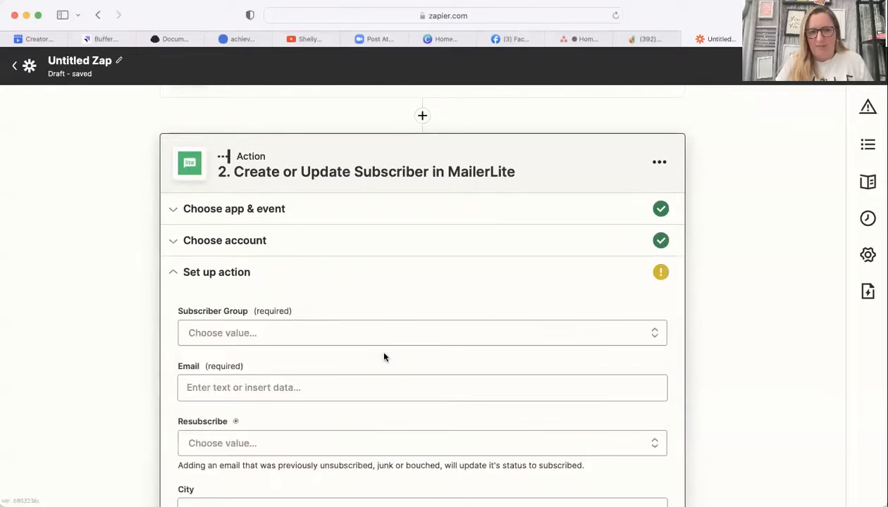
- Set the action's Subscriber Group to test and map its Email field to the Stripe payment's Customer Email
{"action": "scroll", "coordinate": [385, 357], "scroll_direction": "down", "scroll_amount": 2}
{"action": "left_click", "coordinate": [383, 269]}
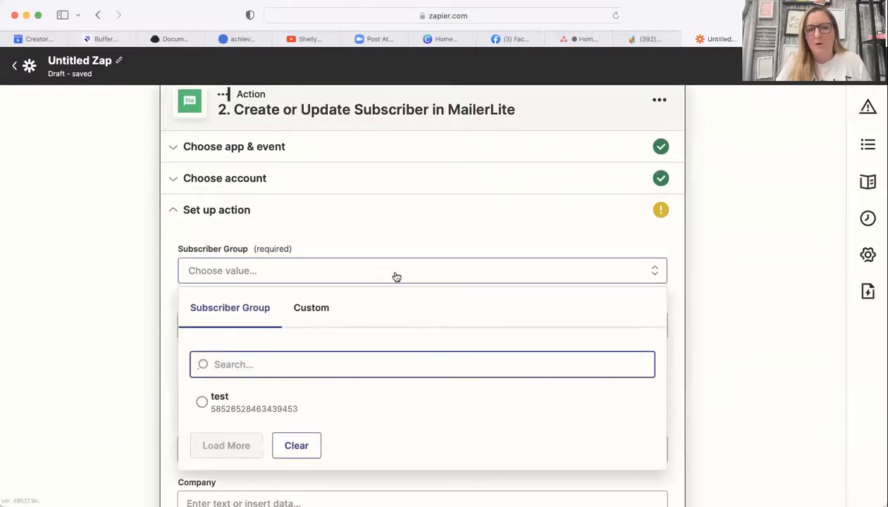
{"action": "left_click", "coordinate": [202, 401]}
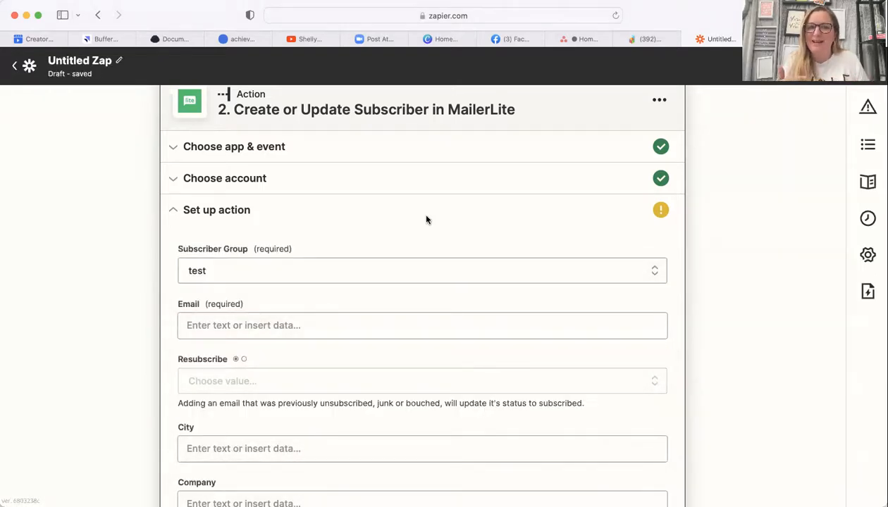
{"action": "left_click", "coordinate": [409, 325]}
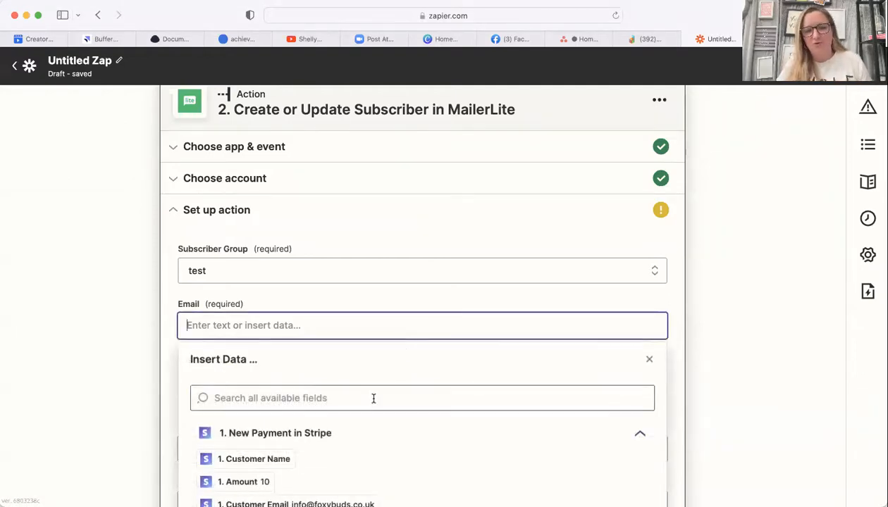
{"action": "left_click", "coordinate": [342, 499]}
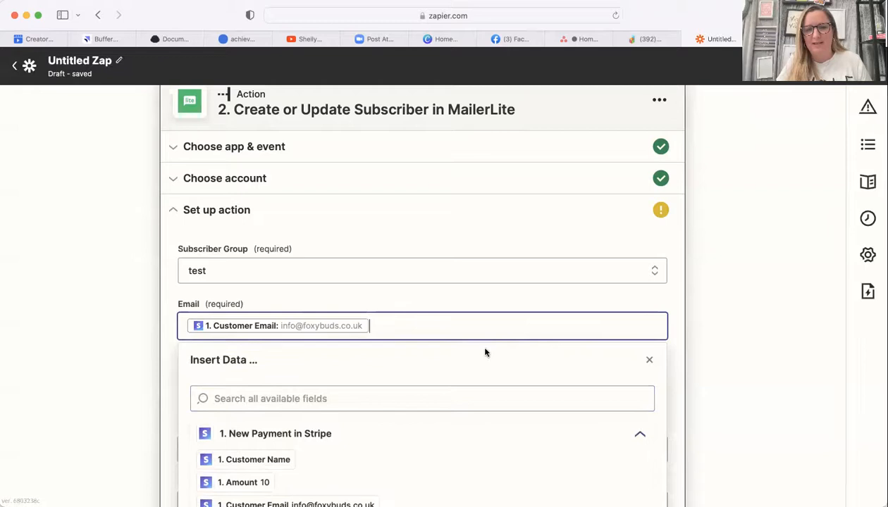
{"action": "left_click", "coordinate": [566, 308]}
- Set the MailerLite action's Resubscribe option to True
{"action": "scroll", "coordinate": [566, 308], "scroll_direction": "down", "scroll_amount": 2}
{"action": "left_click", "coordinate": [464, 326]}
{"action": "scroll", "coordinate": [444, 387], "scroll_direction": "down", "scroll_amount": 2}
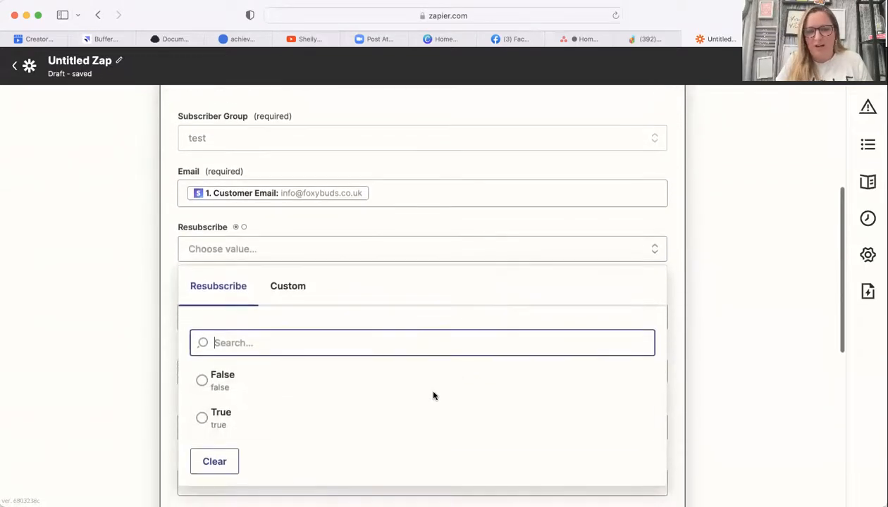
{"action": "left_click", "coordinate": [344, 412]}
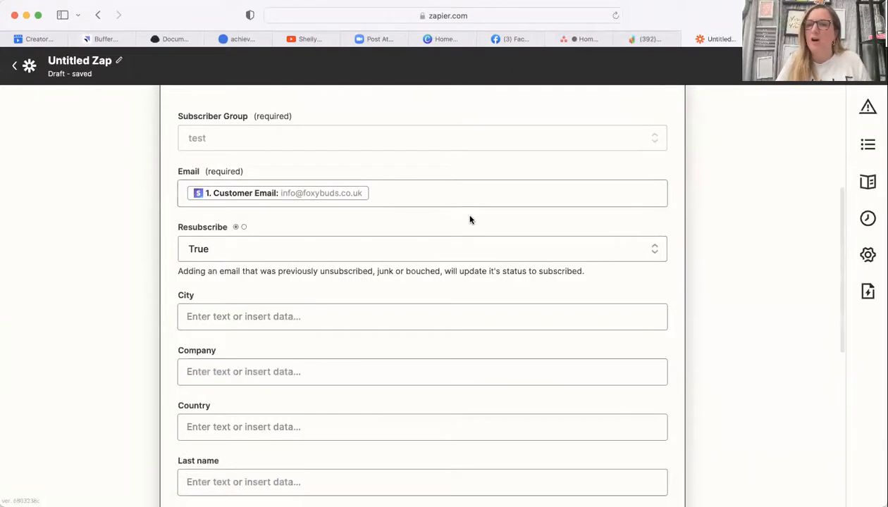
- Check the available Subscriber Group options, leave the optional subscriber fields blank and continue to the action's test
{"action": "scroll", "coordinate": [470, 220], "scroll_direction": "up", "scroll_amount": 2}
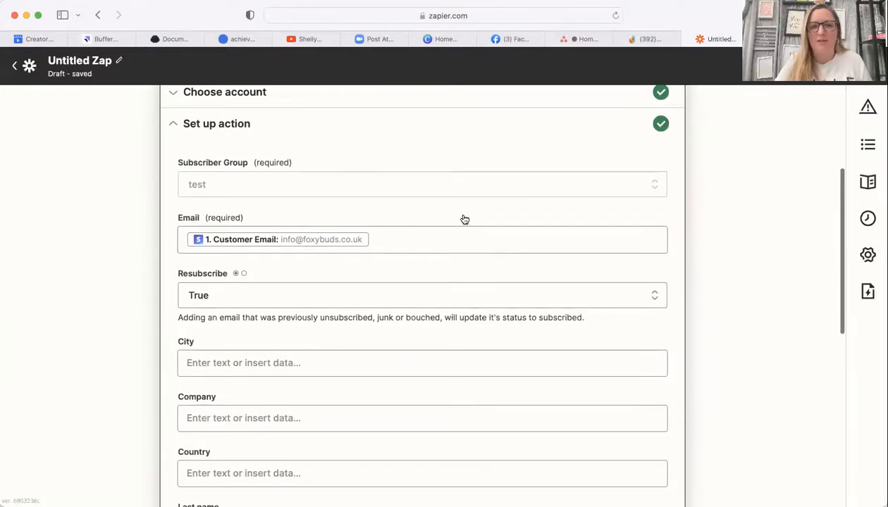
{"action": "left_click", "coordinate": [428, 195]}
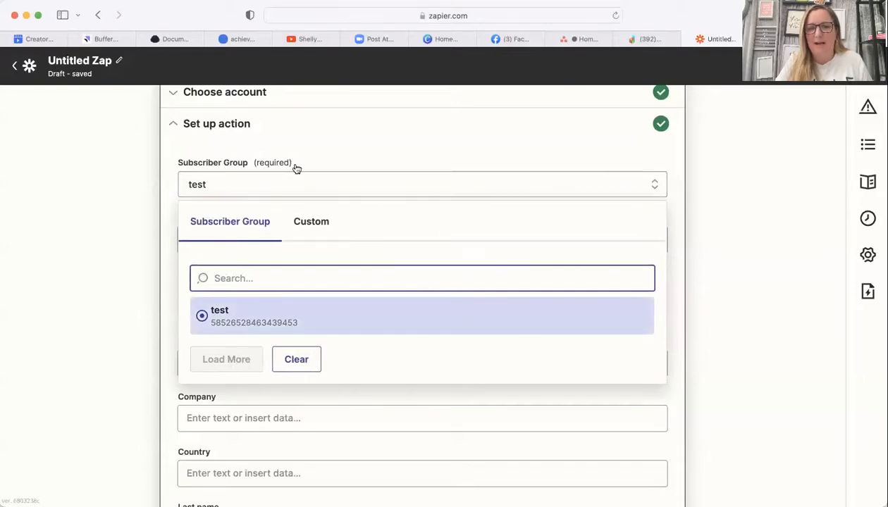
{"action": "left_click", "coordinate": [350, 132]}
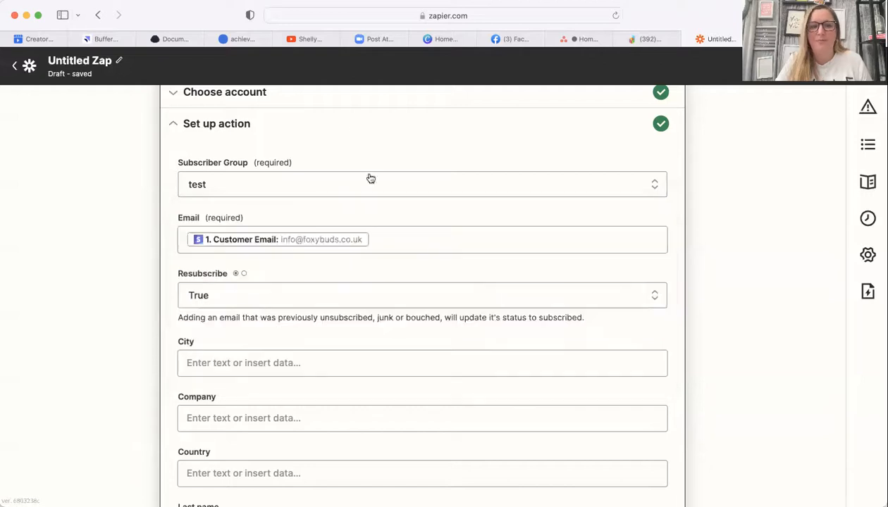
{"action": "scroll", "coordinate": [395, 296], "scroll_direction": "down", "scroll_amount": 2}
{"action": "scroll", "coordinate": [395, 296], "scroll_direction": "down", "scroll_amount": 10}
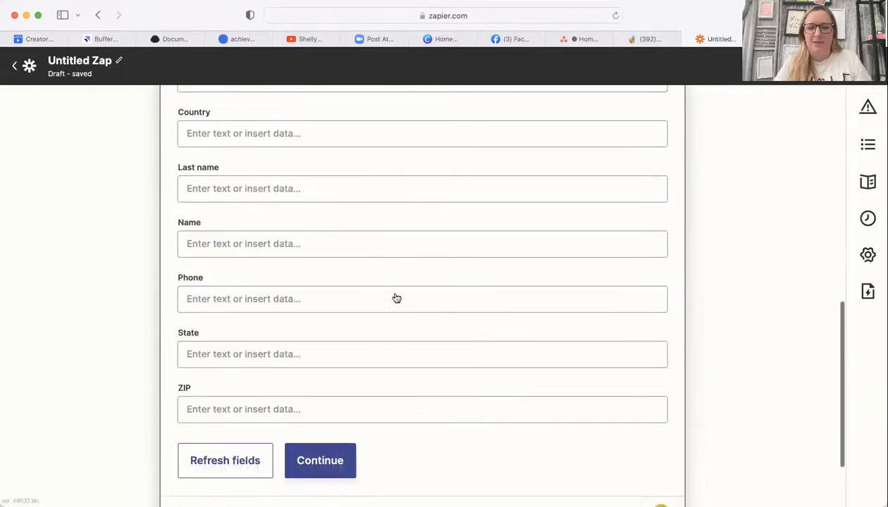
{"action": "left_click", "coordinate": [310, 373]}
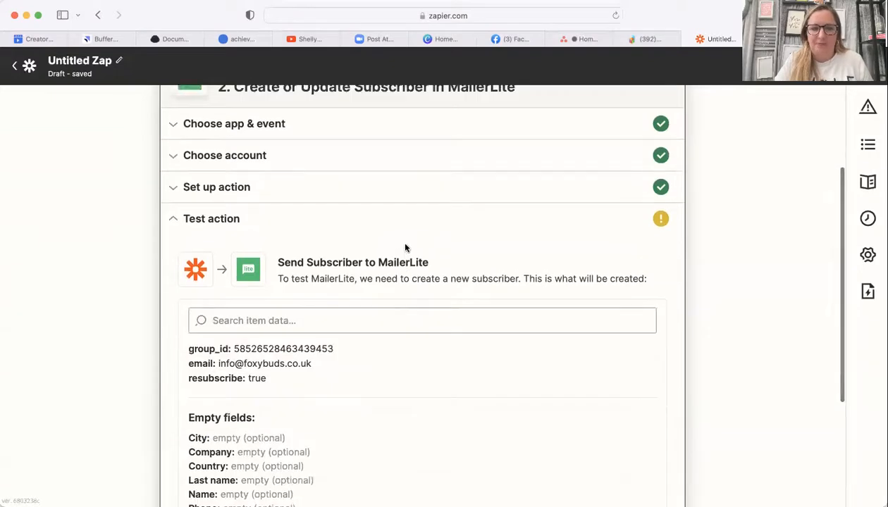
- Review the subscriber data prepared for MailerLite and run the action's test in review mode
{"action": "scroll", "coordinate": [405, 246], "scroll_direction": "up", "scroll_amount": 3}
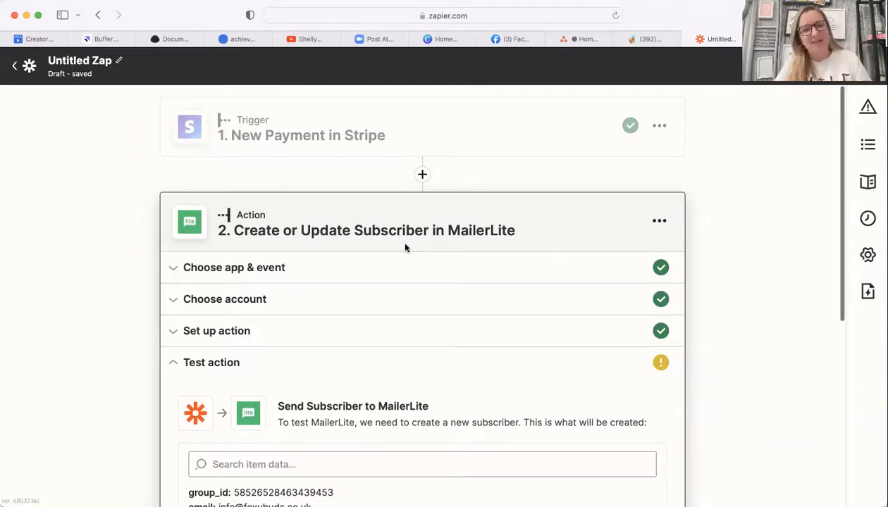
{"action": "scroll", "coordinate": [405, 247], "scroll_direction": "down", "scroll_amount": 5}
{"action": "scroll", "coordinate": [379, 252], "scroll_direction": "up", "scroll_amount": 1}
{"action": "scroll", "coordinate": [379, 252], "scroll_direction": "down", "scroll_amount": 1}
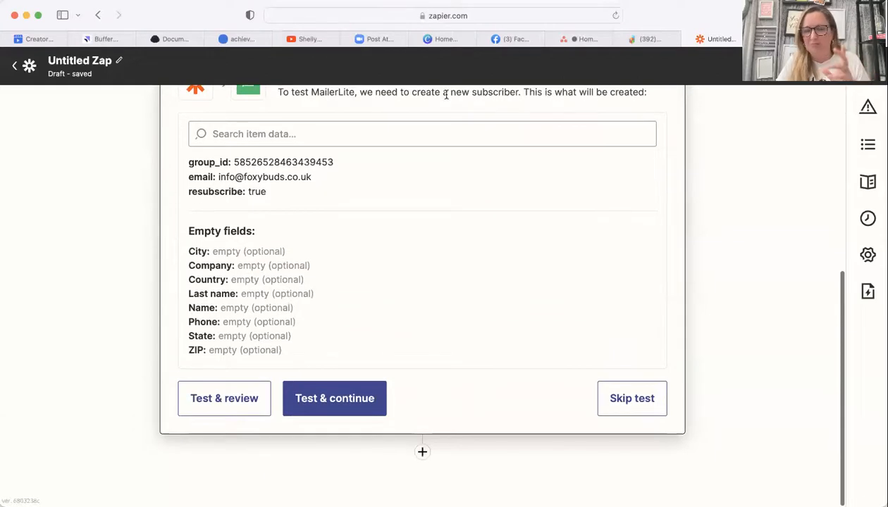
{"action": "left_click", "coordinate": [250, 397]}
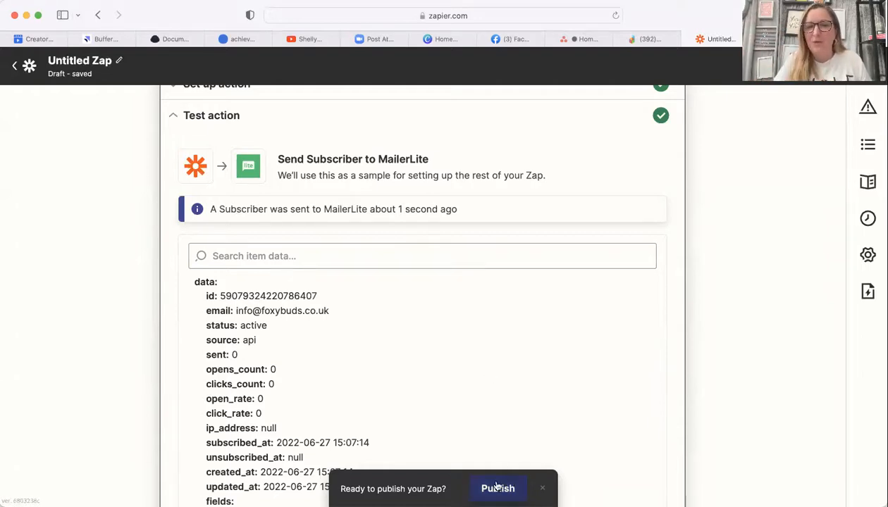
- Add a Filter step between the Stripe trigger and the MailerLite action, with the field Amount and the condition (Text) Exactly matches
{"action": "scroll", "coordinate": [525, 359], "scroll_direction": "up", "scroll_amount": 5}
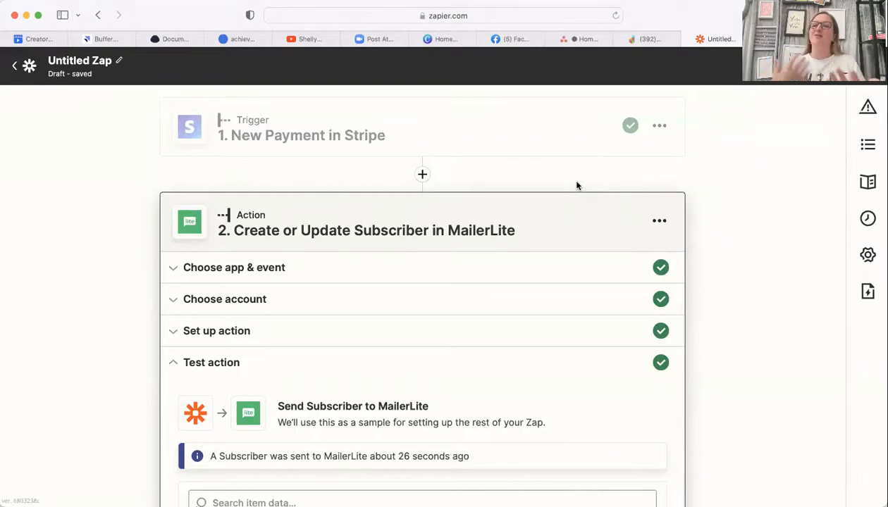
{"action": "left_click", "coordinate": [422, 174]}
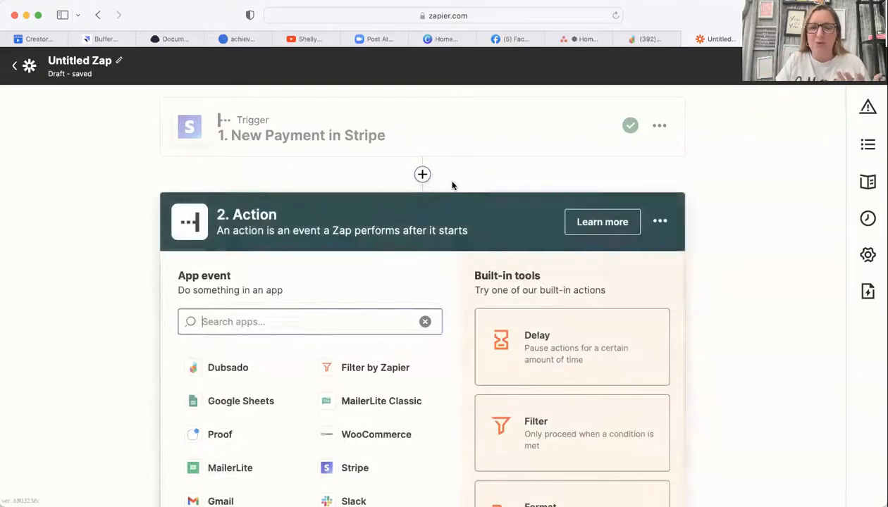
{"action": "left_click", "coordinate": [577, 434]}
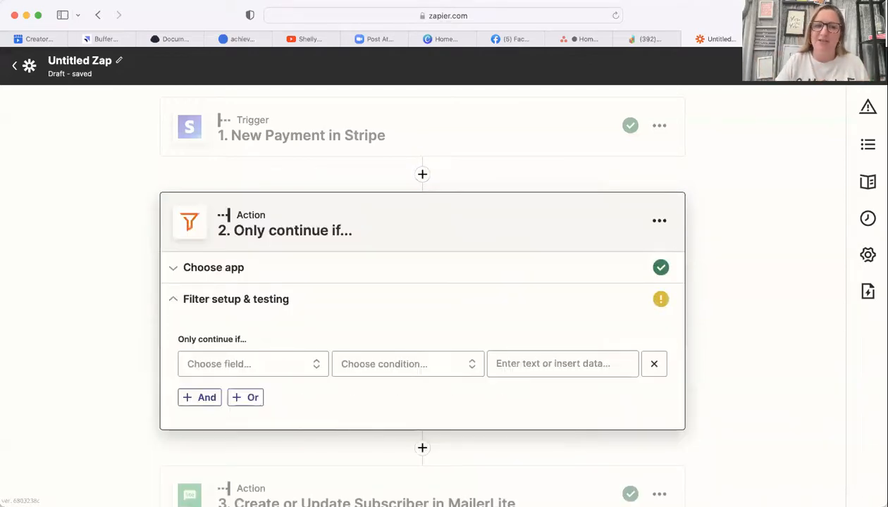
{"action": "left_click", "coordinate": [287, 363]}
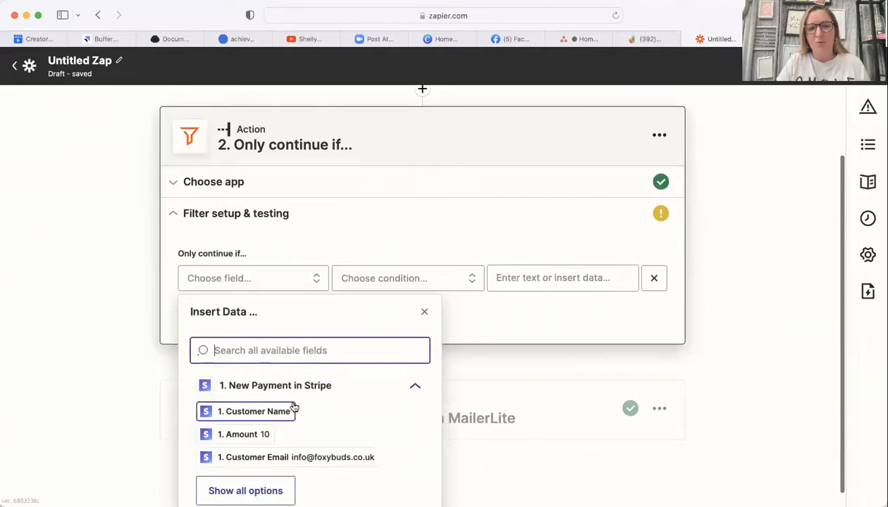
{"action": "left_click", "coordinate": [262, 432]}
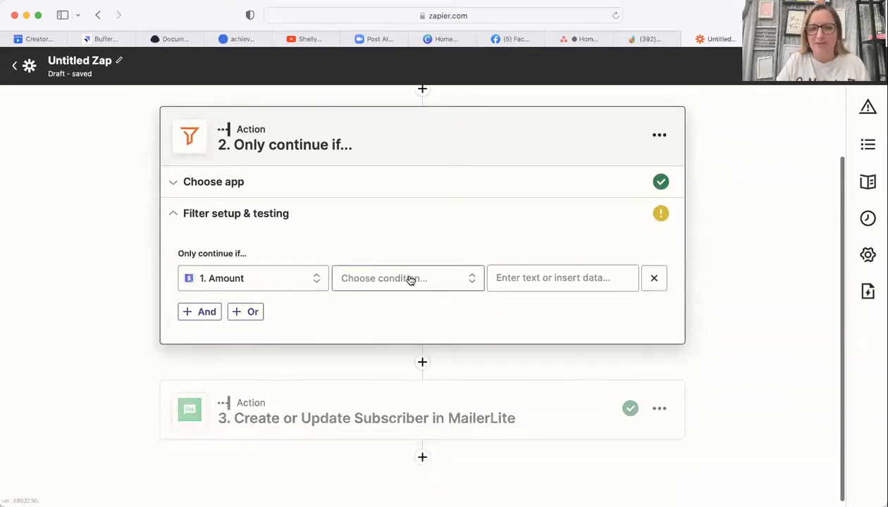
{"action": "left_click", "coordinate": [410, 279]}
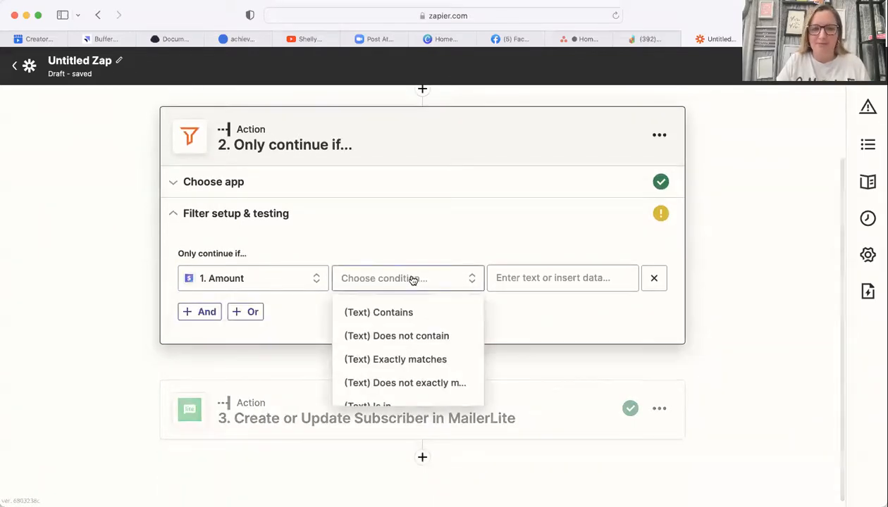
{"action": "left_click", "coordinate": [432, 360]}
- Set the filter's comparison value to the Stripe payment's Amount field only, without any literal text
{"action": "left_click", "coordinate": [530, 279]}
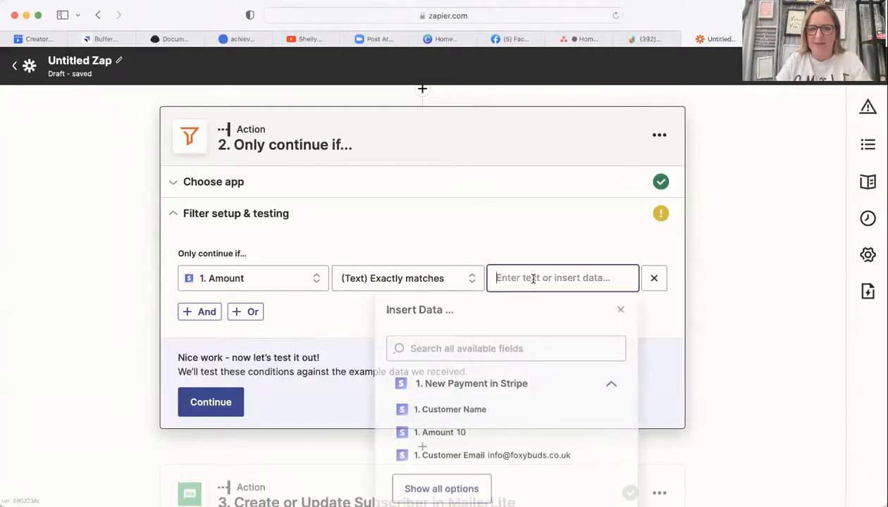
{"action": "type", "text": "10"}
{"action": "left_click", "coordinate": [458, 435]}
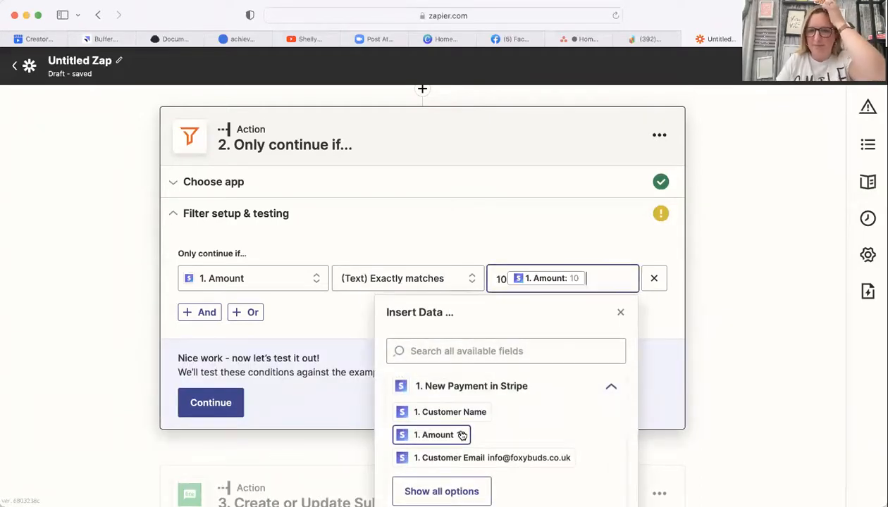
{"action": "left_click", "coordinate": [507, 280]}
{"action": "key", "text": "BackSpace"}
{"action": "key", "text": "BackSpace"}
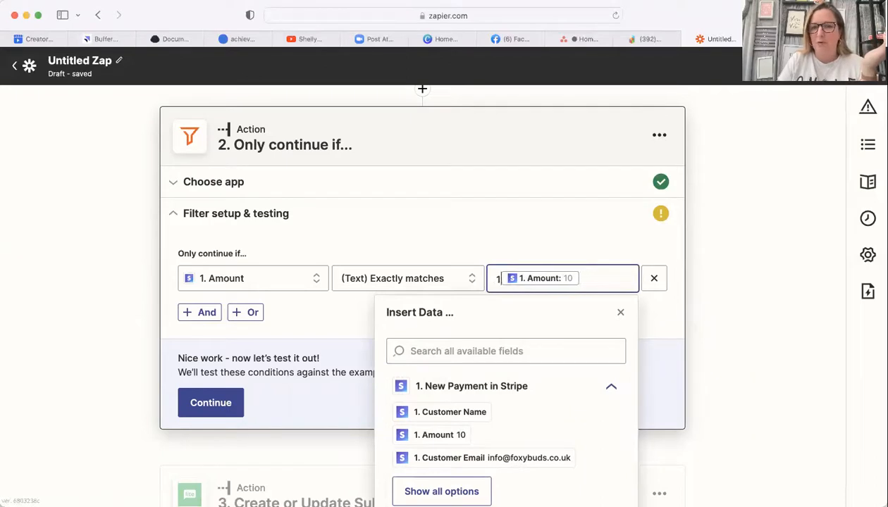
{"action": "left_click", "coordinate": [564, 235]}
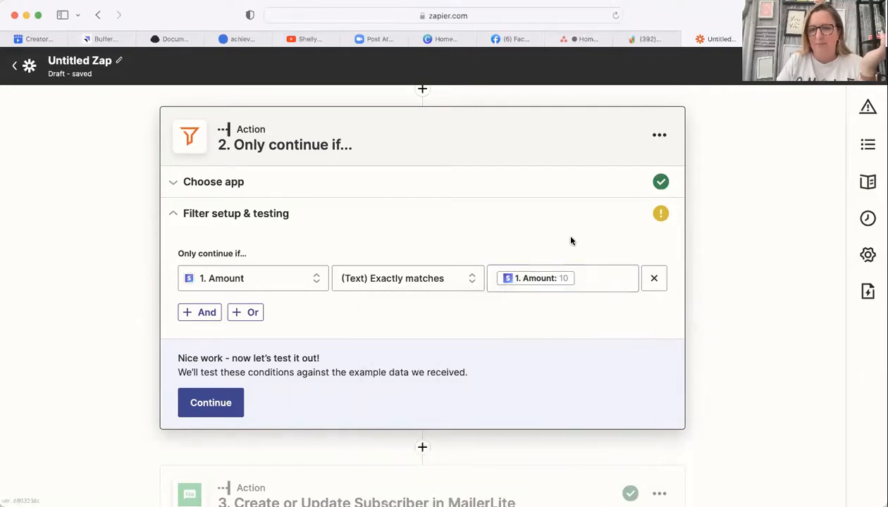
- Test the filter against the sample payment, review the result and continue to the MailerLite action
{"action": "left_click", "coordinate": [212, 403]}
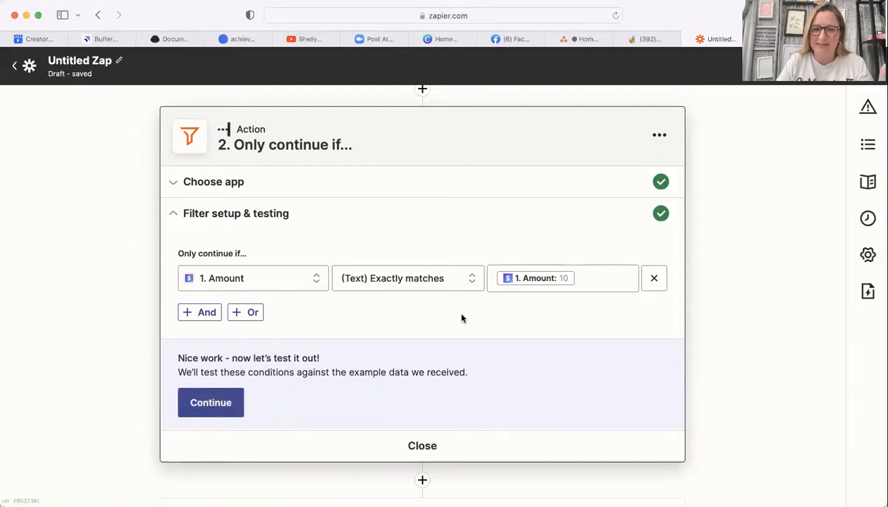
{"action": "scroll", "coordinate": [439, 272], "scroll_direction": "up", "scroll_amount": 1}
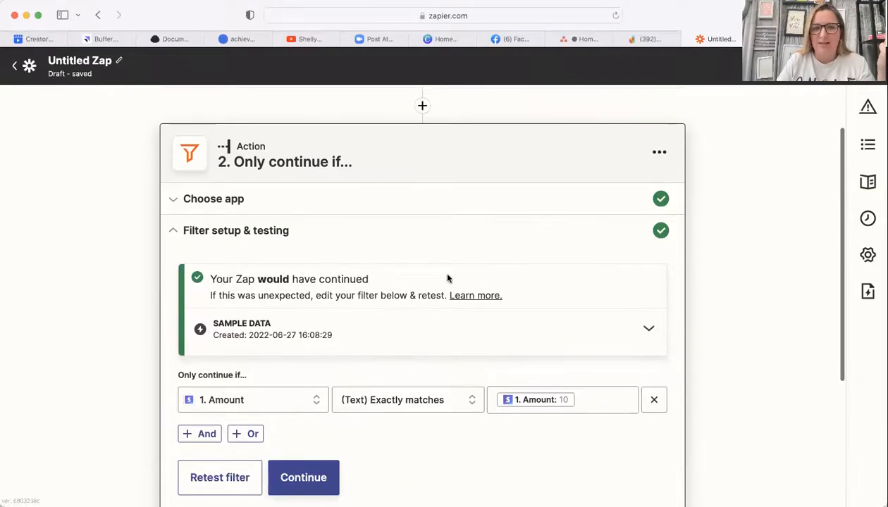
{"action": "scroll", "coordinate": [358, 285], "scroll_direction": "up", "scroll_amount": 3}
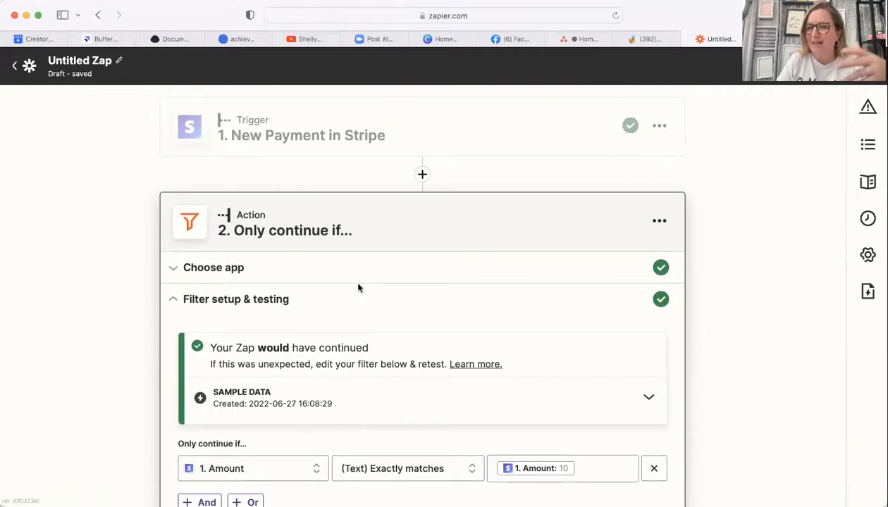
{"action": "scroll", "coordinate": [358, 288], "scroll_direction": "down", "scroll_amount": 6}
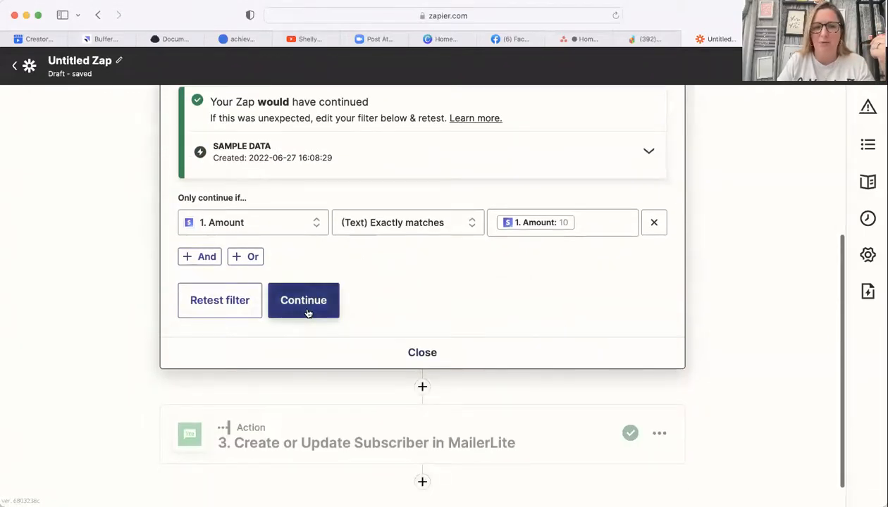
{"action": "left_click", "coordinate": [307, 311]}
- Continue through the MailerLite action's account and setup sections unchanged, then retest it and review the result
{"action": "left_click", "coordinate": [429, 345]}
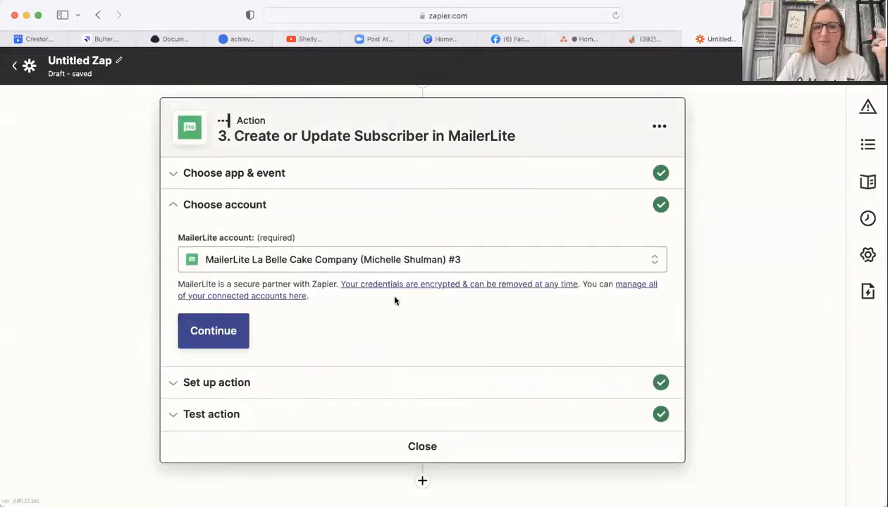
{"action": "left_click", "coordinate": [224, 333]}
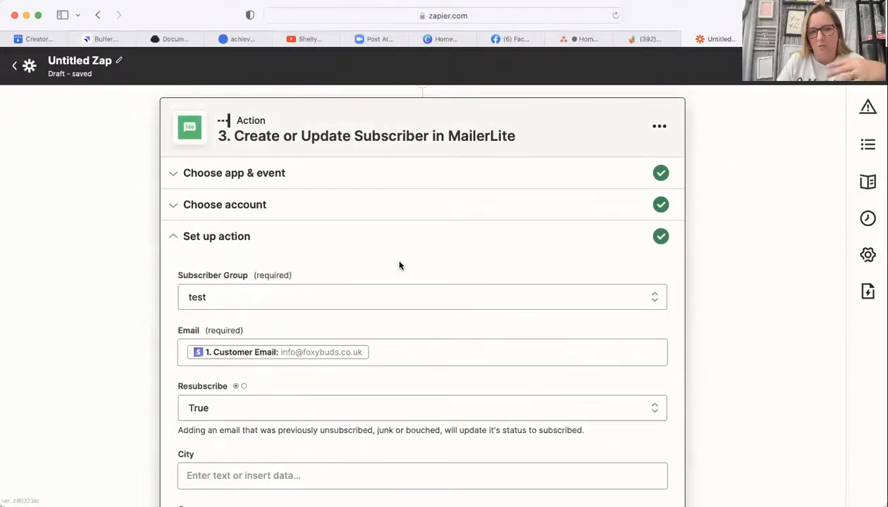
{"action": "scroll", "coordinate": [396, 297], "scroll_direction": "down", "scroll_amount": 3}
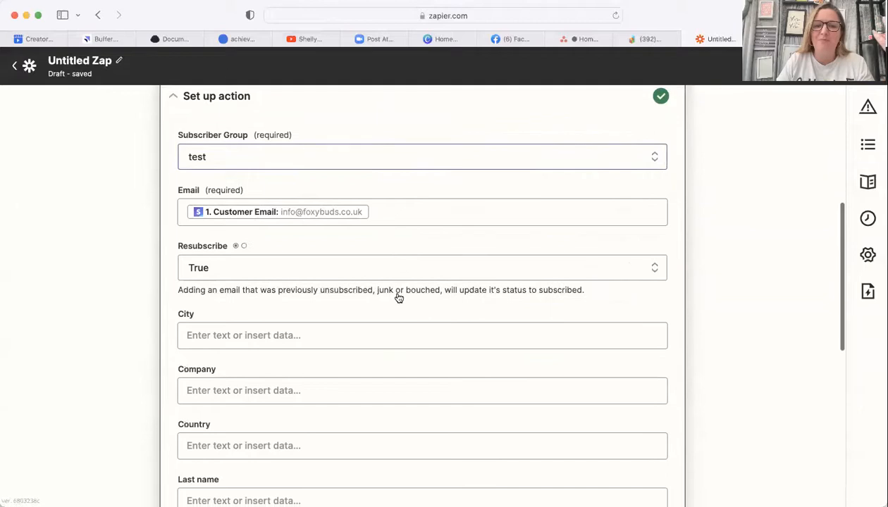
{"action": "scroll", "coordinate": [415, 352], "scroll_direction": "down", "scroll_amount": 5}
{"action": "left_click", "coordinate": [323, 447]}
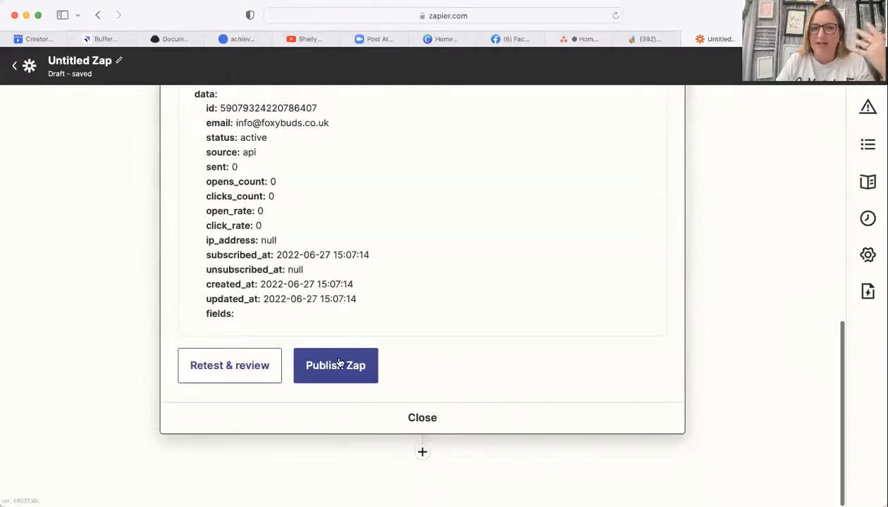
{"action": "left_click", "coordinate": [266, 365]}
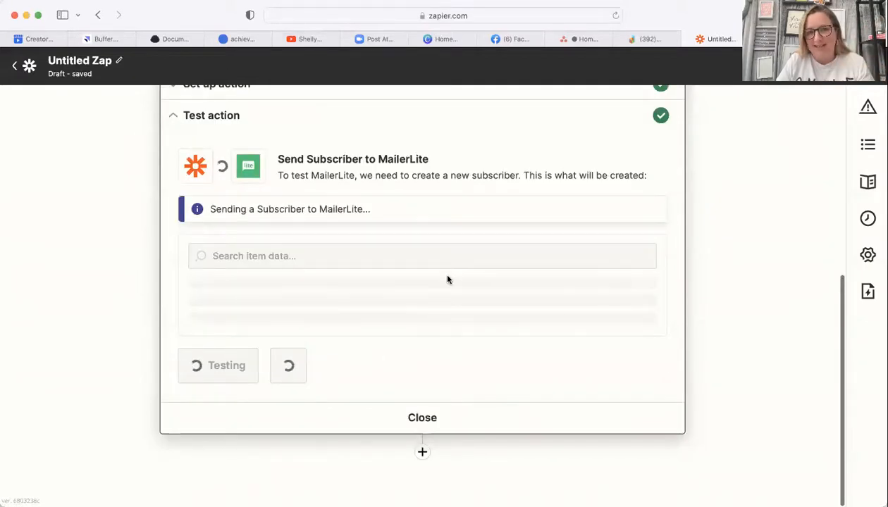
{"action": "scroll", "coordinate": [447, 280], "scroll_direction": "down", "scroll_amount": 3}
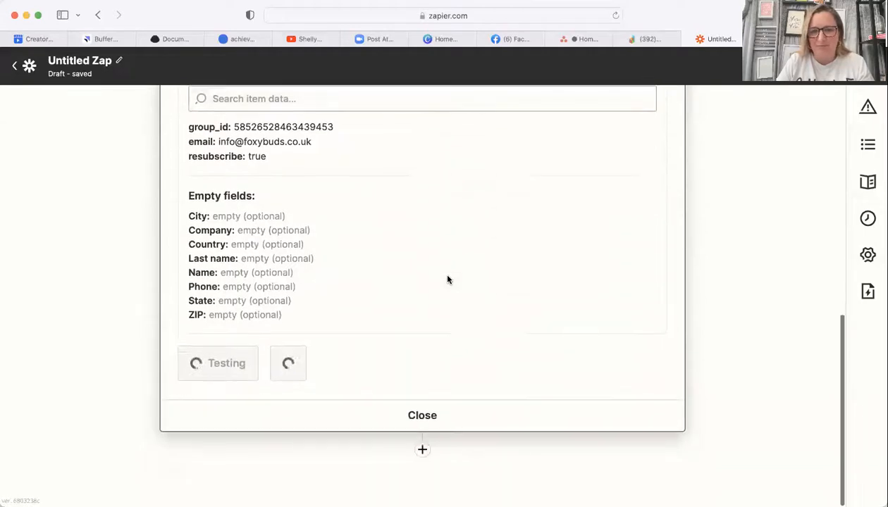
{"action": "scroll", "coordinate": [448, 279], "scroll_direction": "up", "scroll_amount": 10}
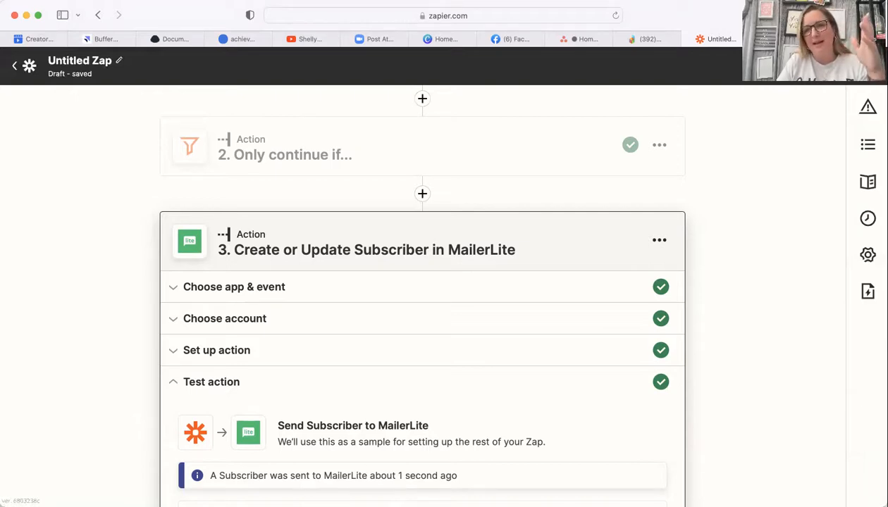
- Switch to MailerLite and start creating the first automation workflow
{"action": "left_click", "coordinate": [782, 39]}
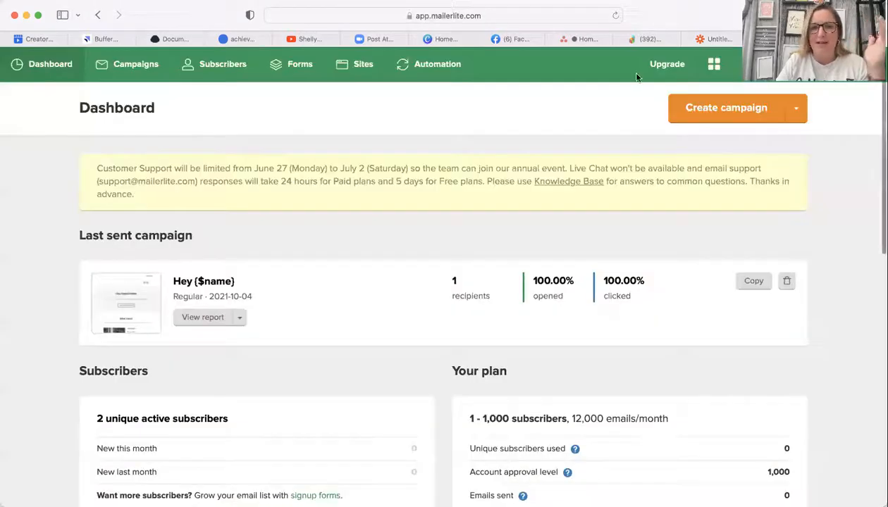
{"action": "left_click", "coordinate": [441, 67]}
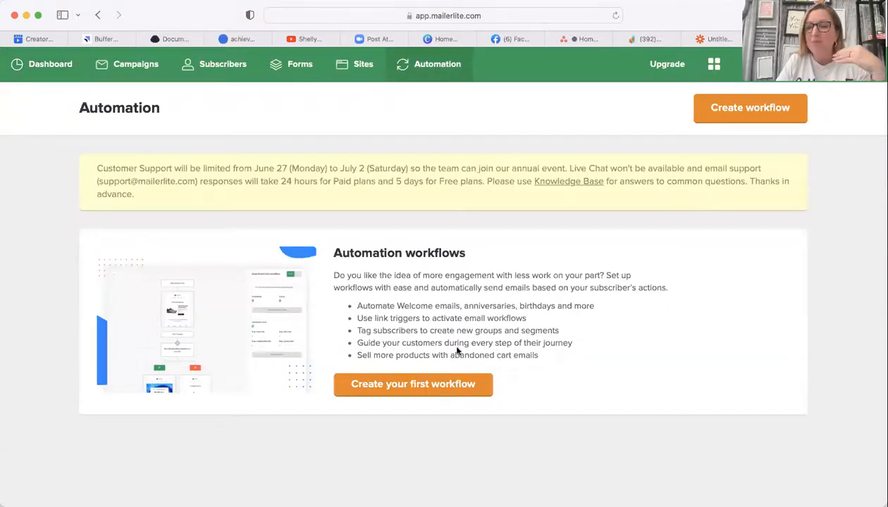
{"action": "left_click", "coordinate": [427, 385]}
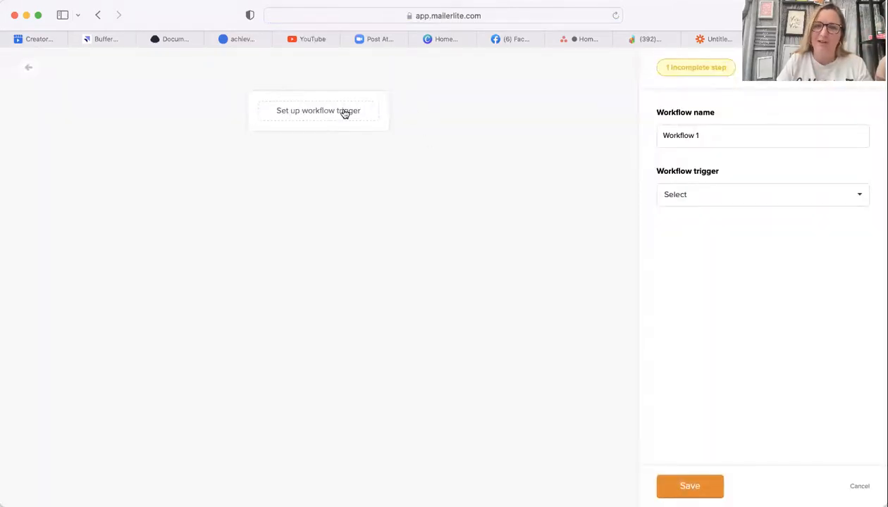
- Set and save the workflow trigger as a subscriber joining the Main Mailing List group, and add an email as the first workflow step
{"action": "left_click", "coordinate": [686, 199]}
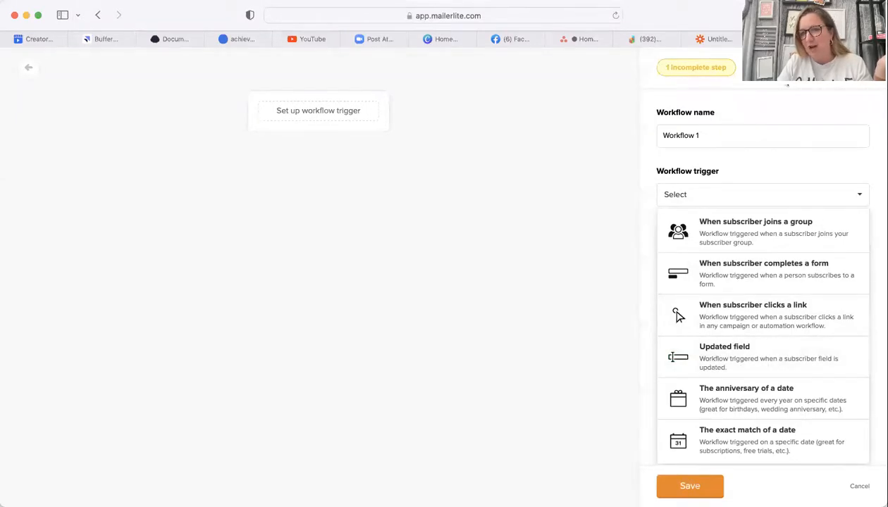
{"action": "left_click", "coordinate": [752, 221]}
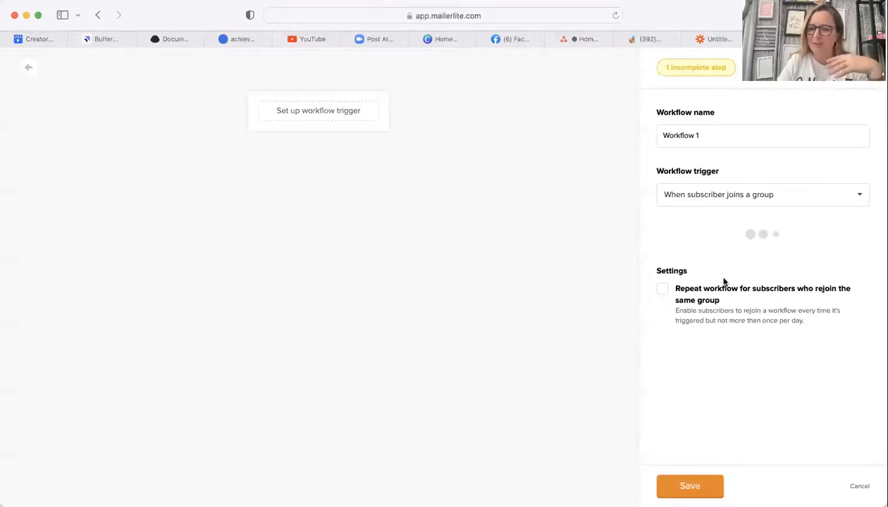
{"action": "left_click", "coordinate": [703, 255]}
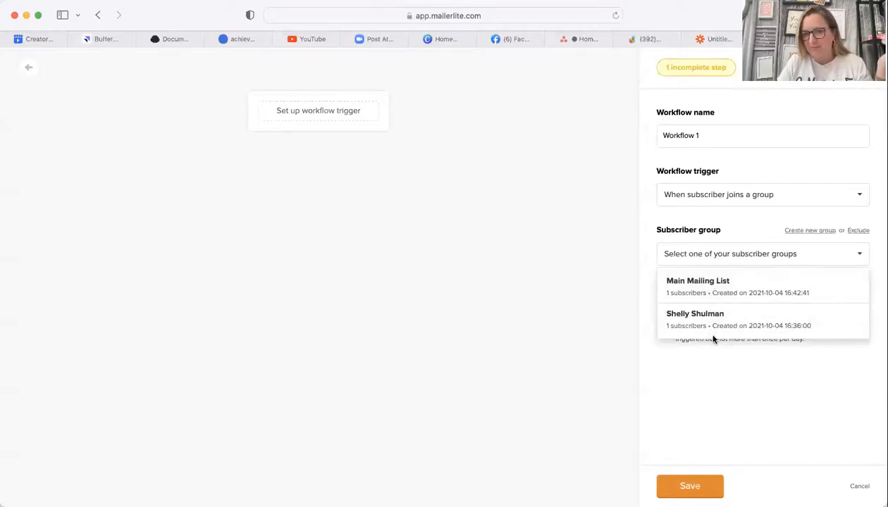
{"action": "left_click", "coordinate": [725, 299]}
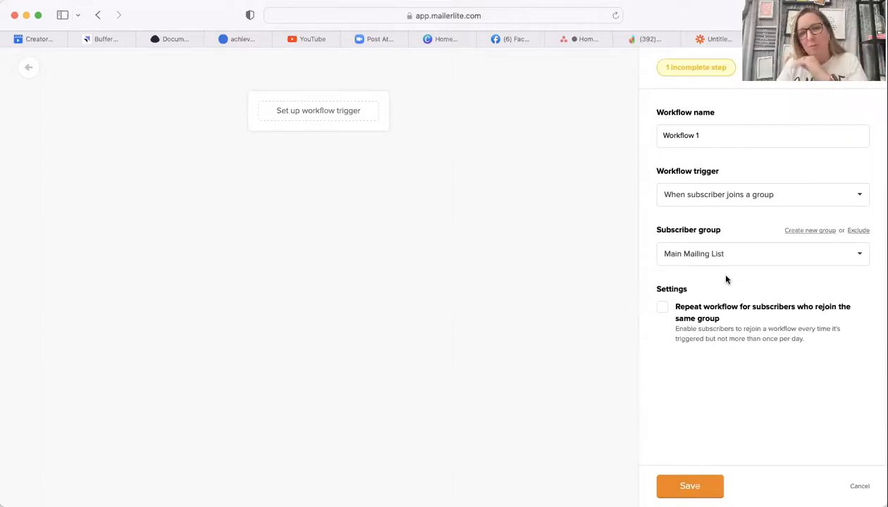
{"action": "left_click", "coordinate": [683, 488]}
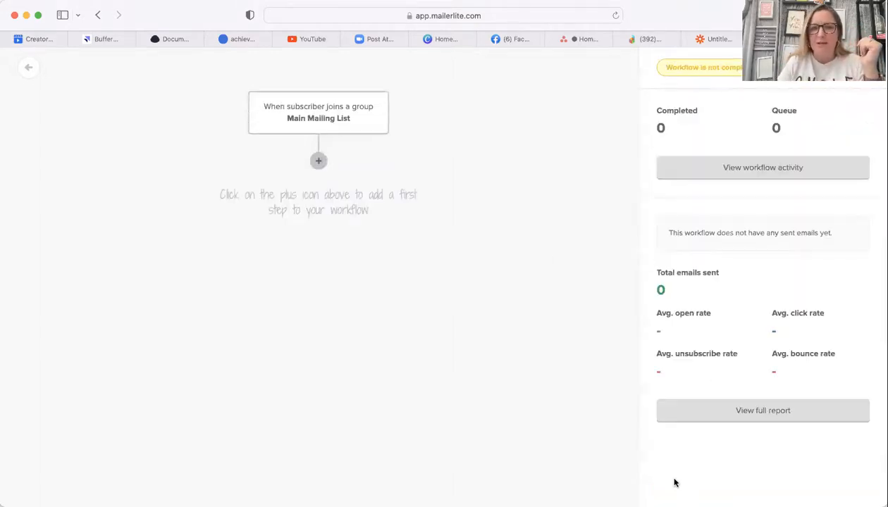
{"action": "left_click", "coordinate": [318, 161]}
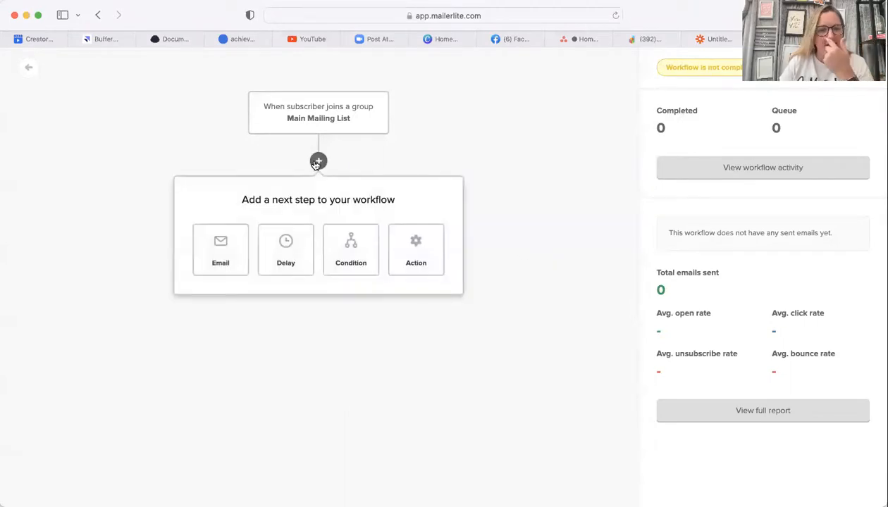
{"action": "left_click", "coordinate": [219, 246]}
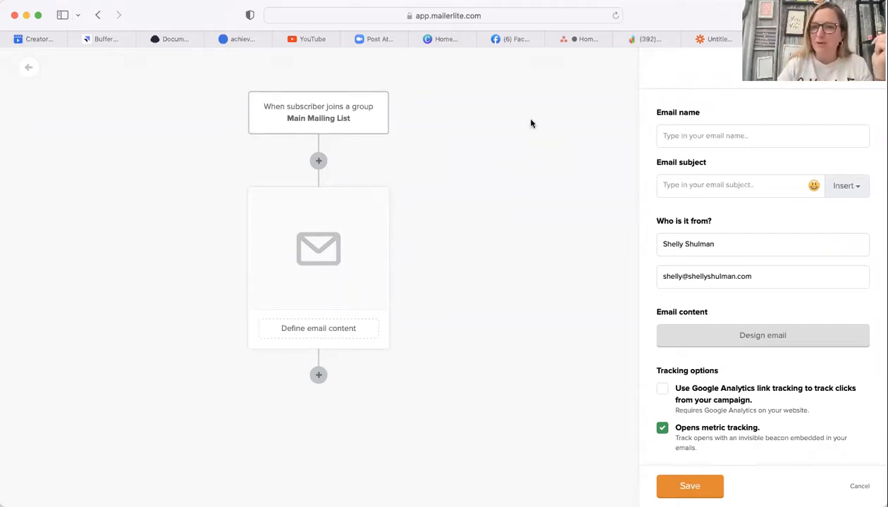
- Return to the Zap in Zapier and review its Stripe payment trigger and filter step
{"action": "left_click", "coordinate": [705, 40]}
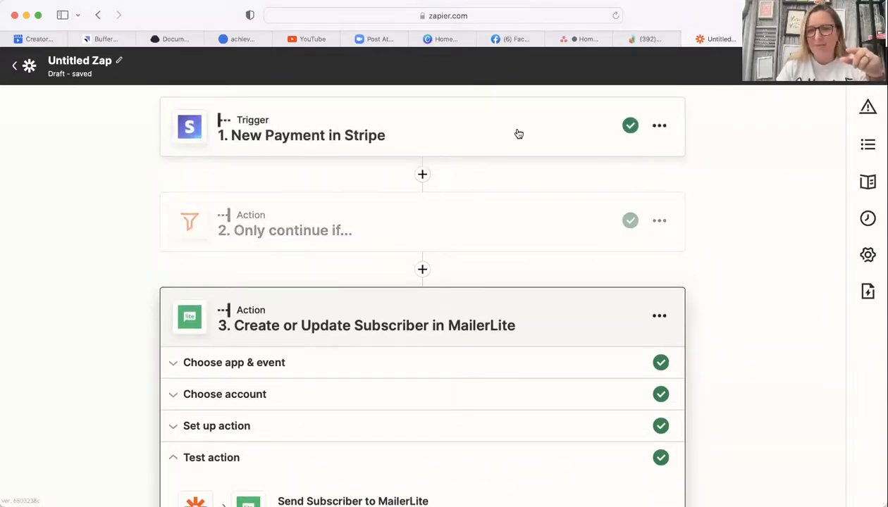
{"action": "left_click", "coordinate": [519, 134]}
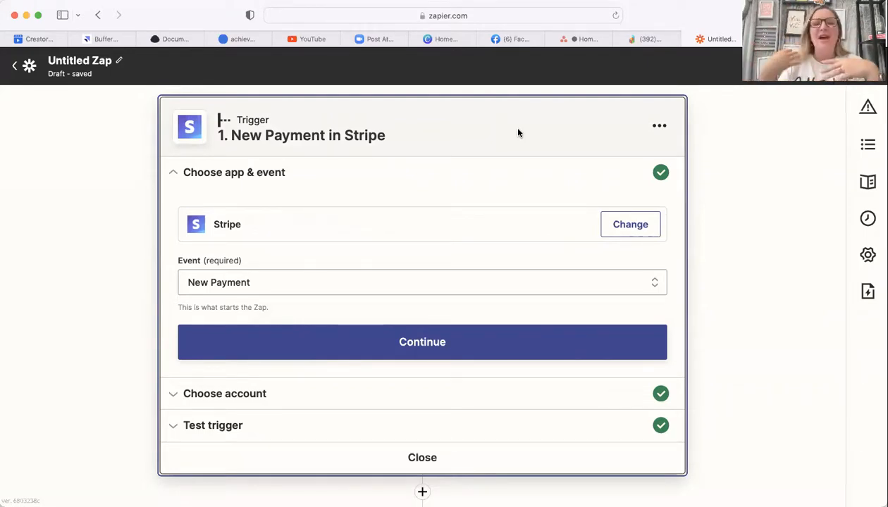
{"action": "scroll", "coordinate": [518, 133], "scroll_direction": "down", "scroll_amount": 3}
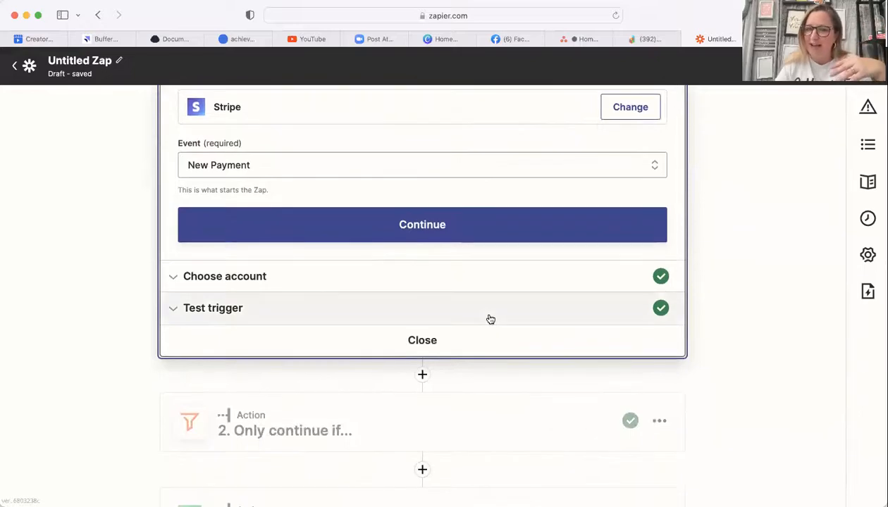
{"action": "left_click", "coordinate": [451, 424]}
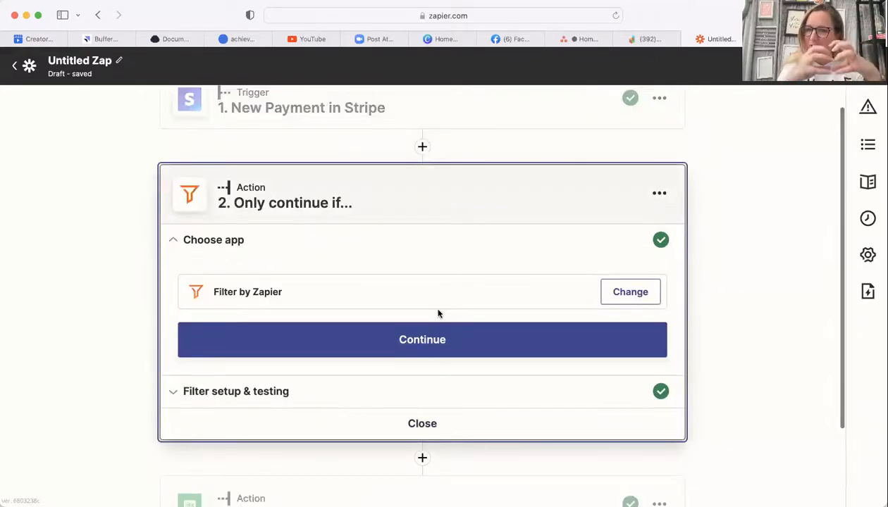